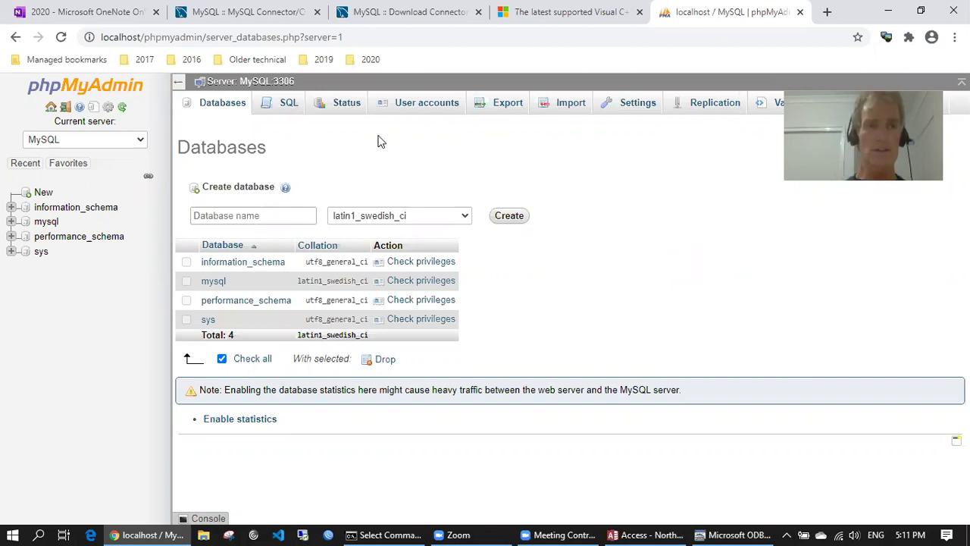
Look over the phpMyAdmin user accounts overview
click(135, 37)
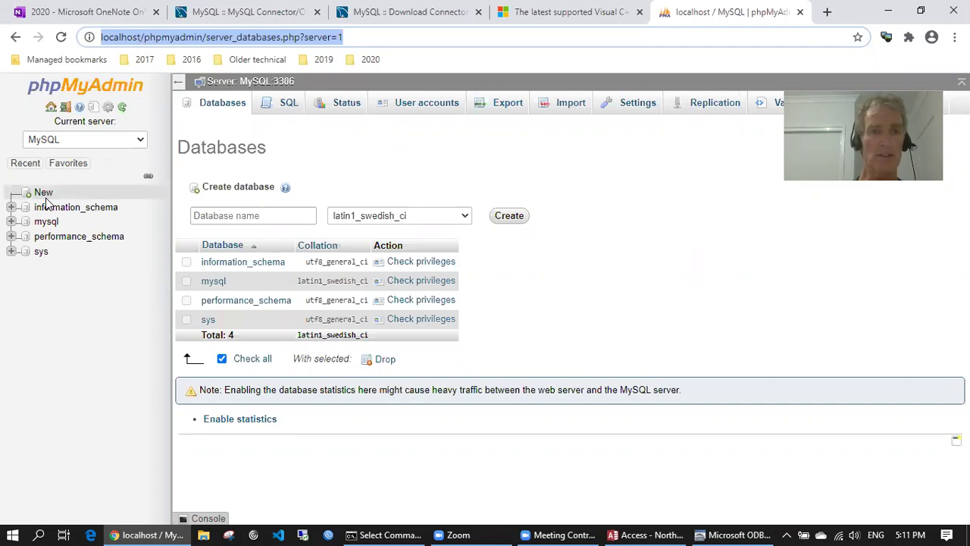
click(427, 104)
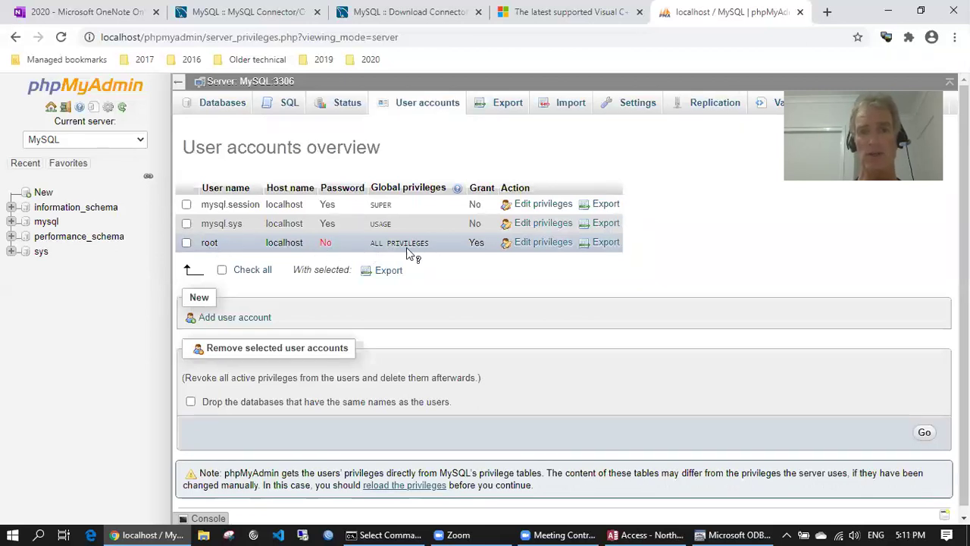
mouse_move(422, 250)
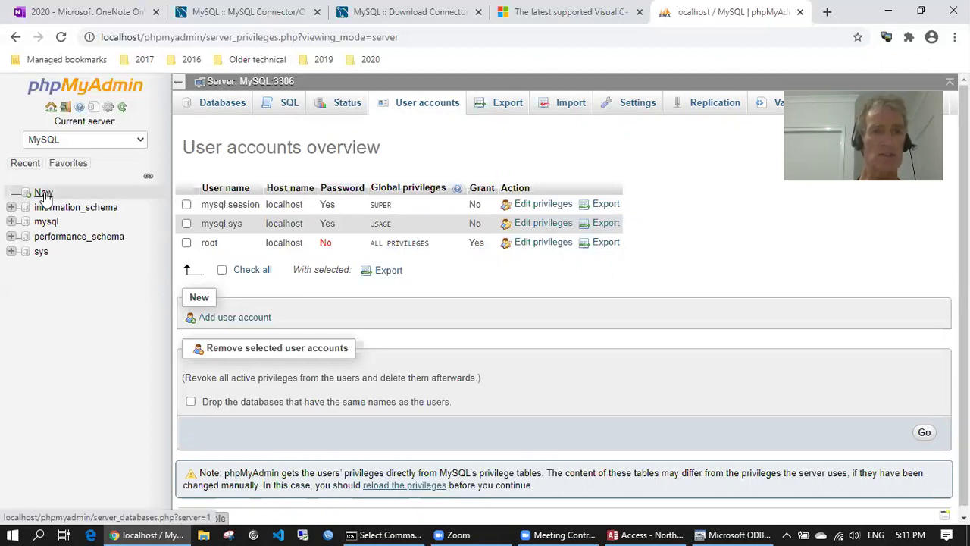
Create a database named northwind and open its empty structure page
click(223, 106)
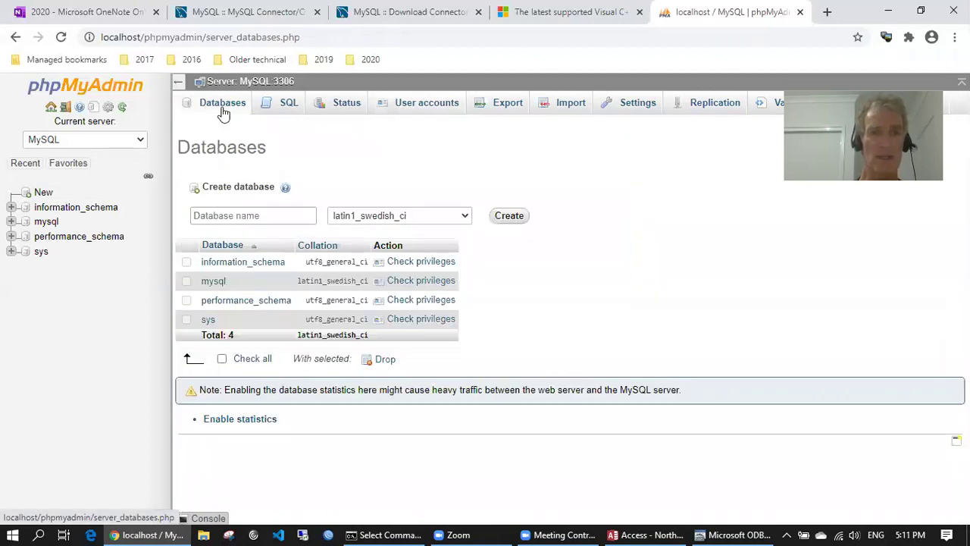
click(229, 217)
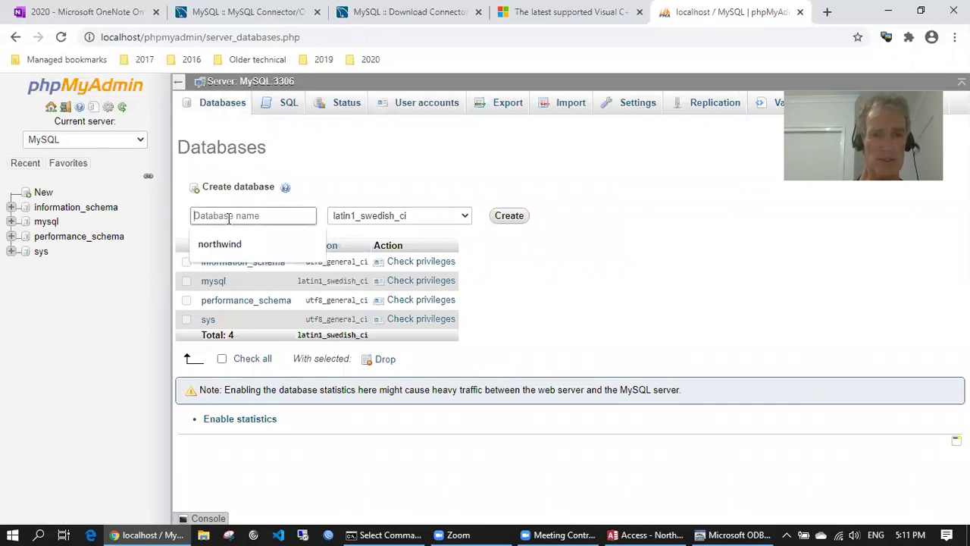
click(231, 242)
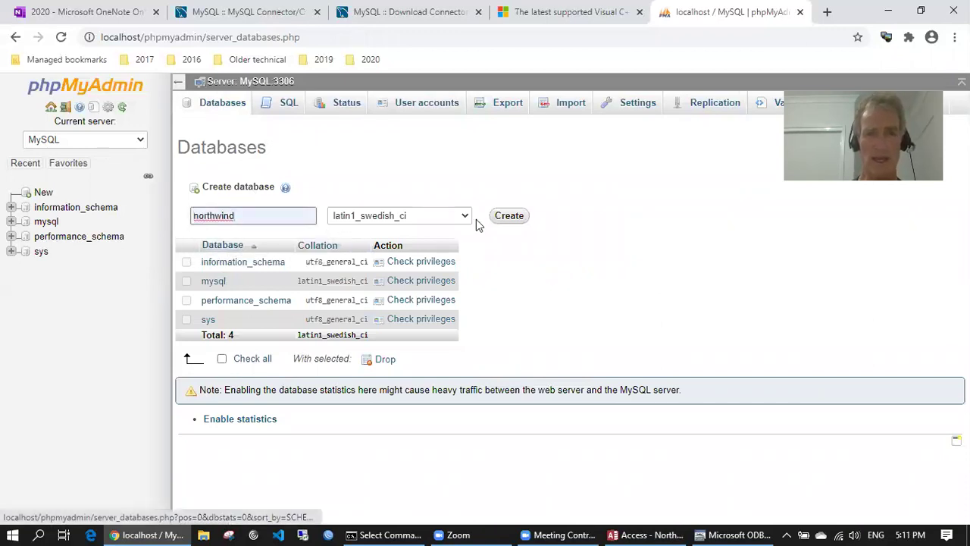
click(509, 216)
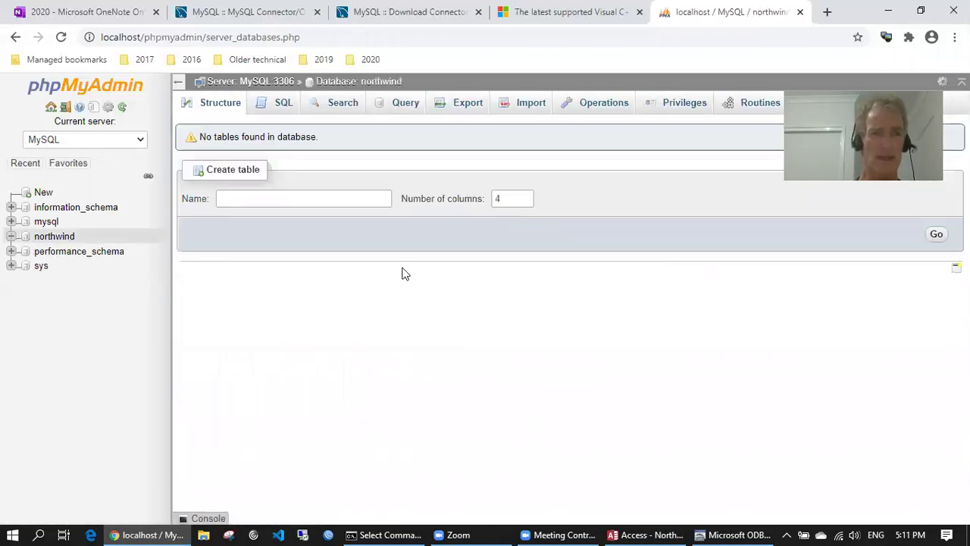
click(52, 240)
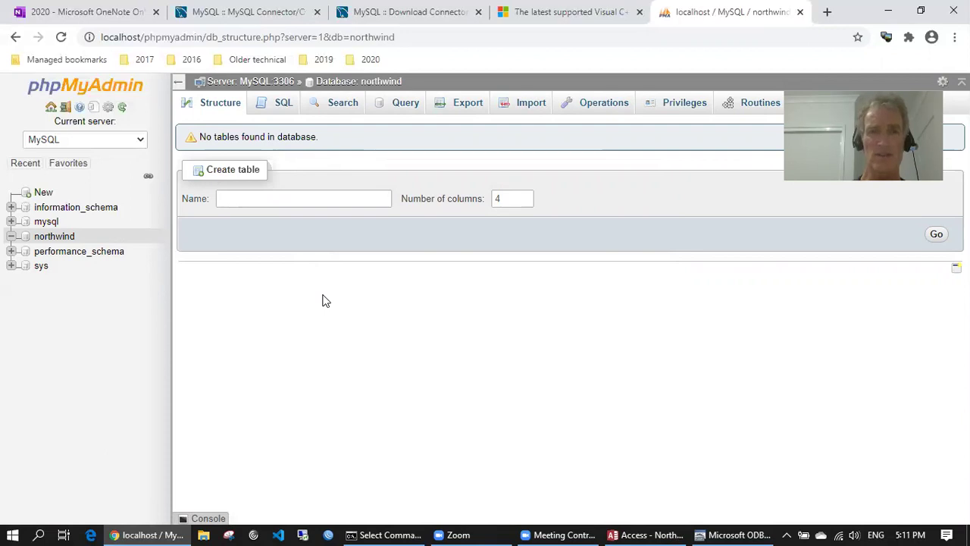
Switch to Access showing Northwind - Copy.accdb and its 13 tables
click(645, 534)
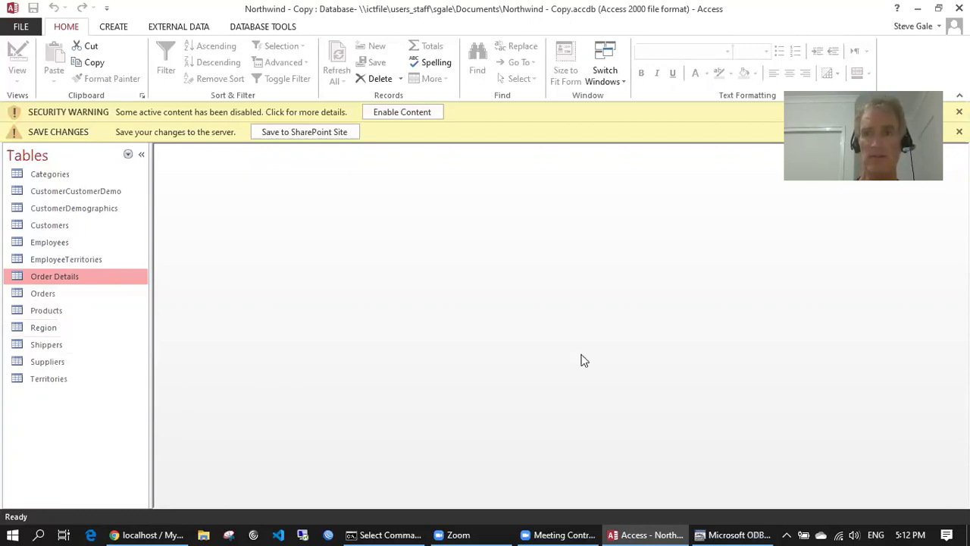
On the Connector/ODBC 8.0.21 download page, mark the 64-bit MSI installer's MD5 checksum
click(921, 9)
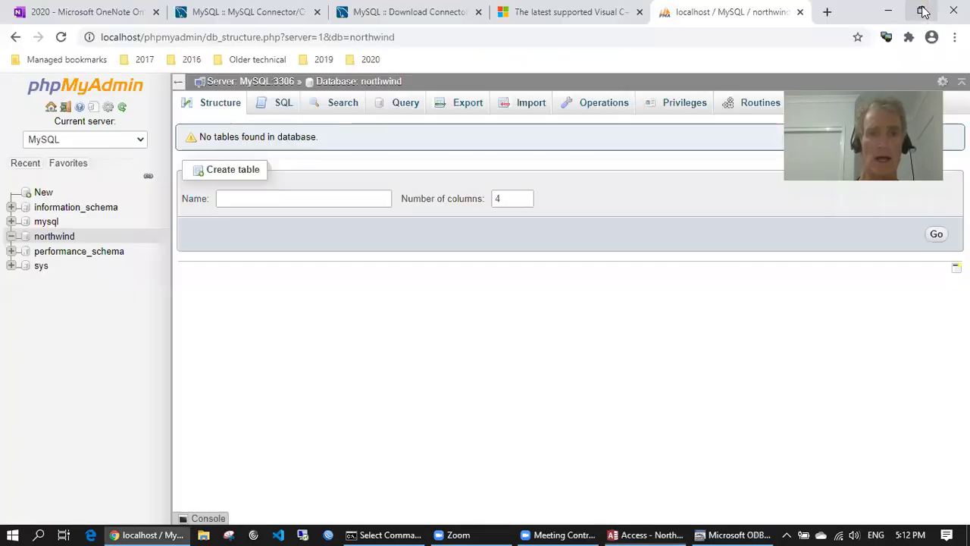
key(ctrl+3)
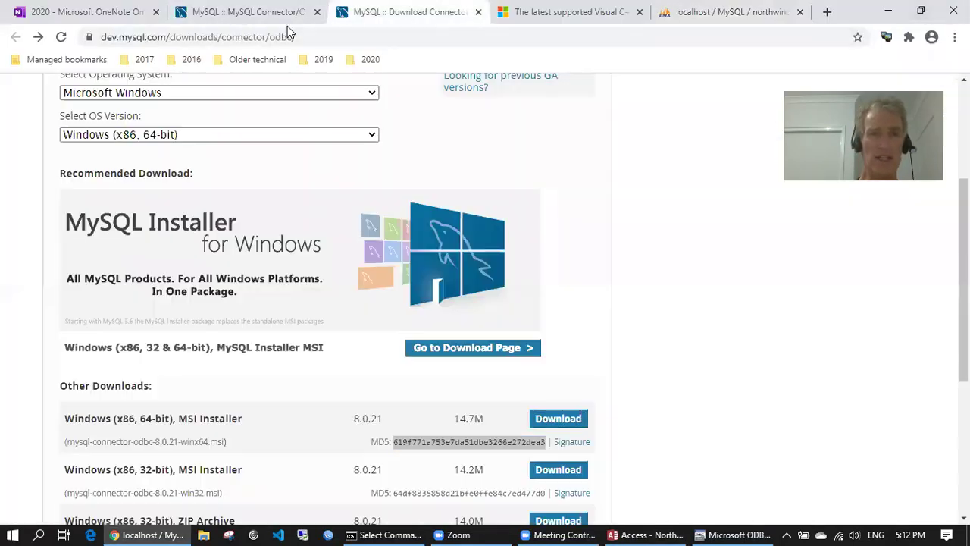
click(221, 37)
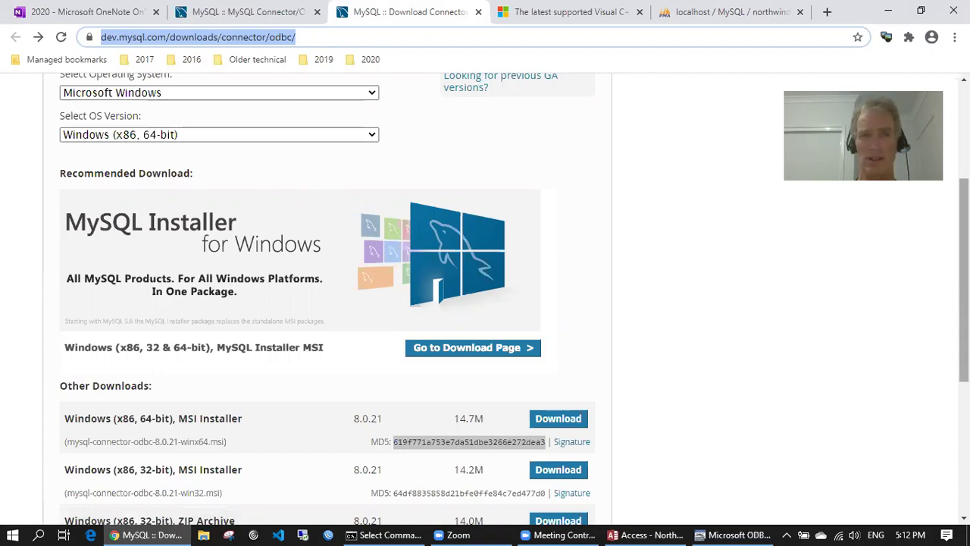
scroll(231, 174, up, 1)
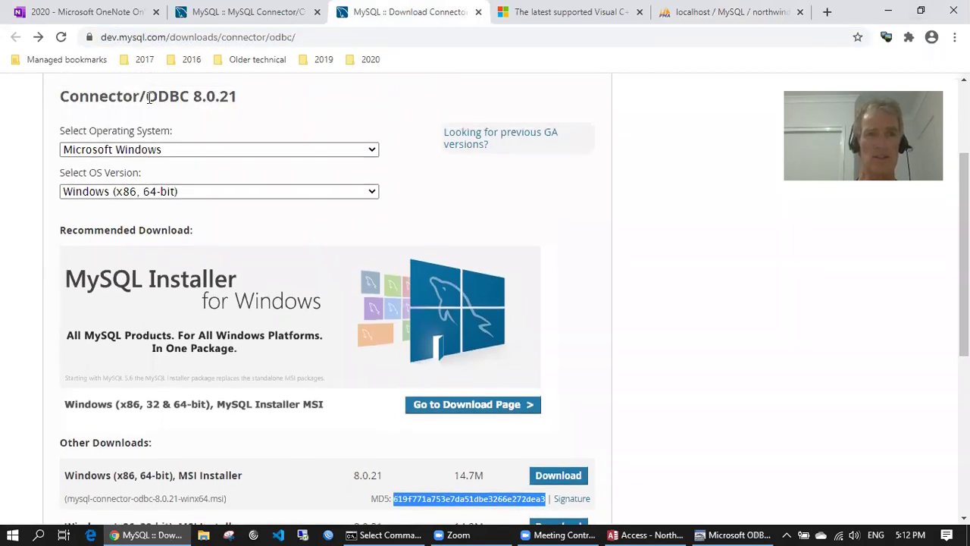
drag(149, 97, 272, 89)
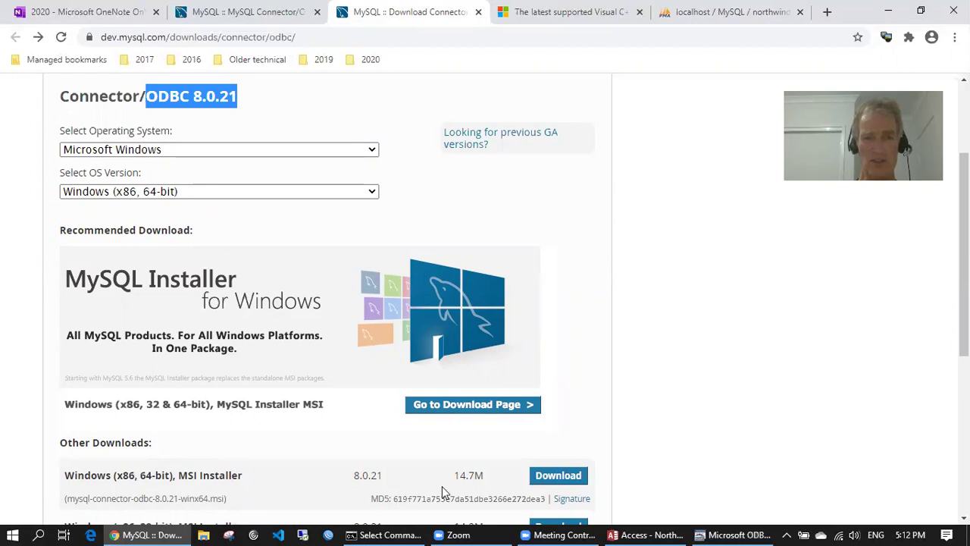
drag(394, 498, 552, 496)
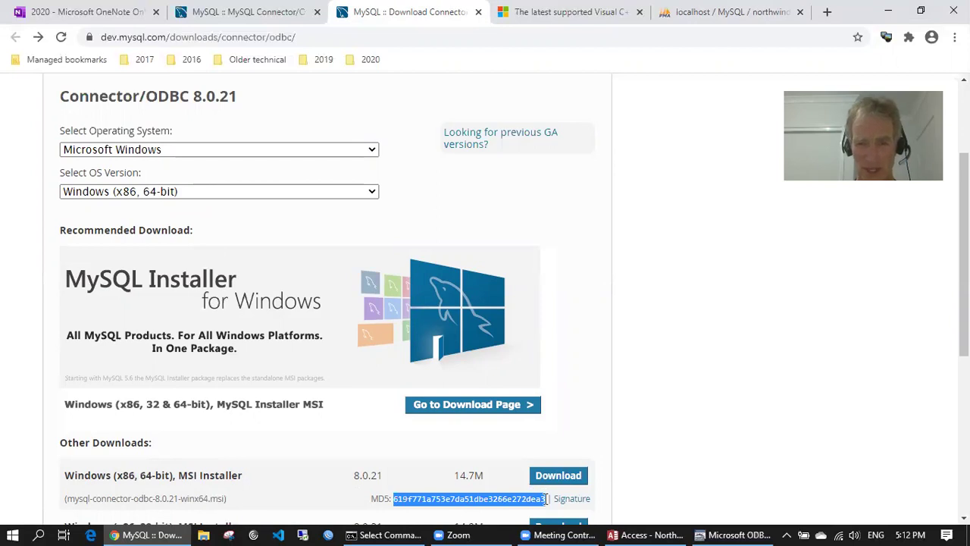
Rerun certutil -hashfile on the connector MSI and highlight the resulting MD5 hash
click(388, 529)
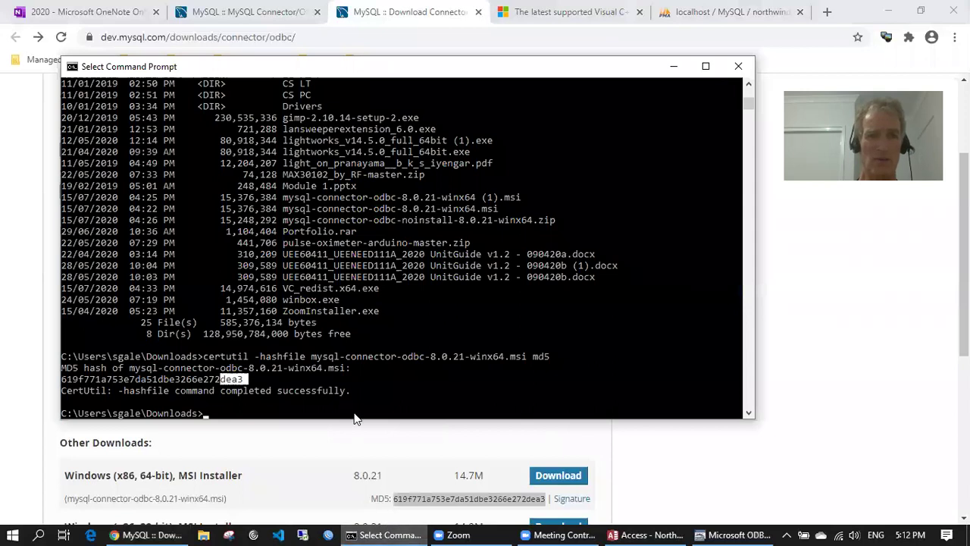
click(243, 413)
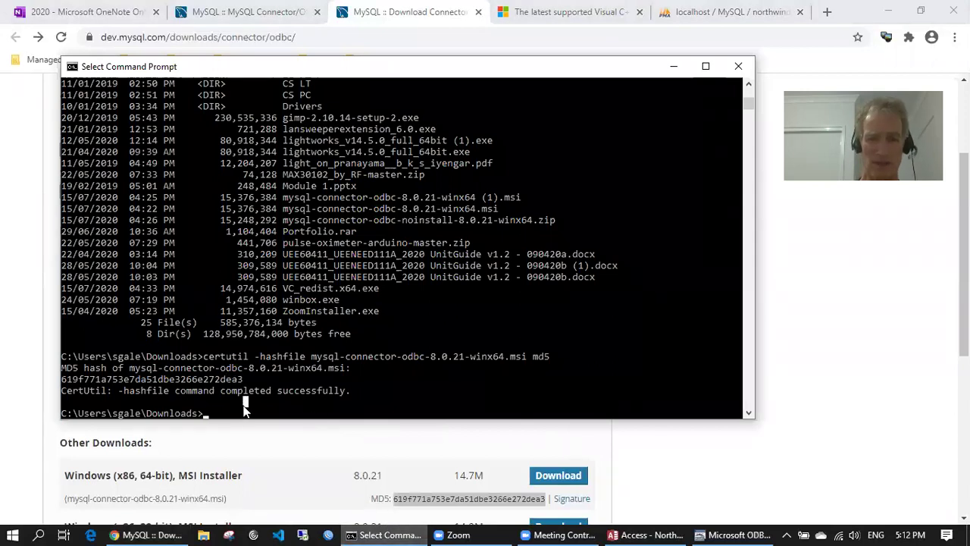
key(Up)
key(Return)
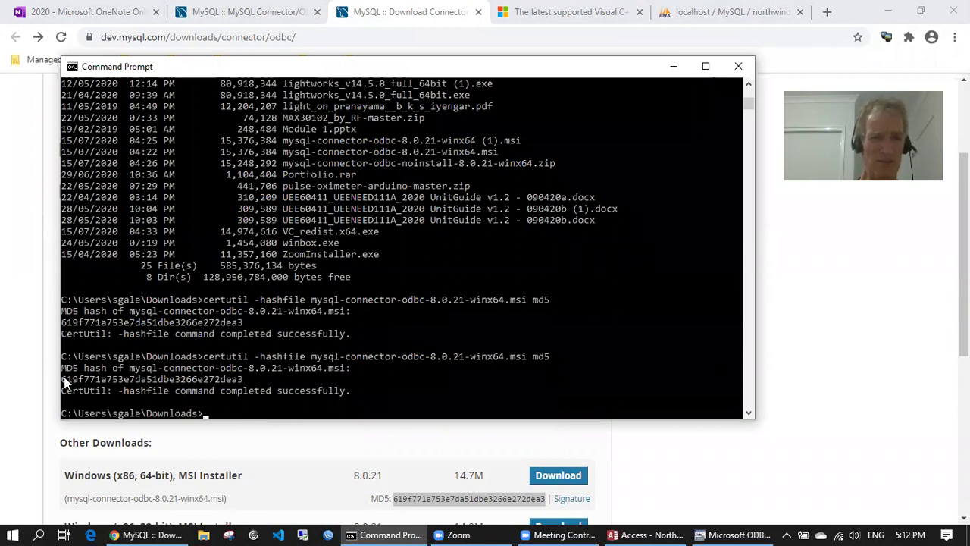
drag(62, 377, 250, 379)
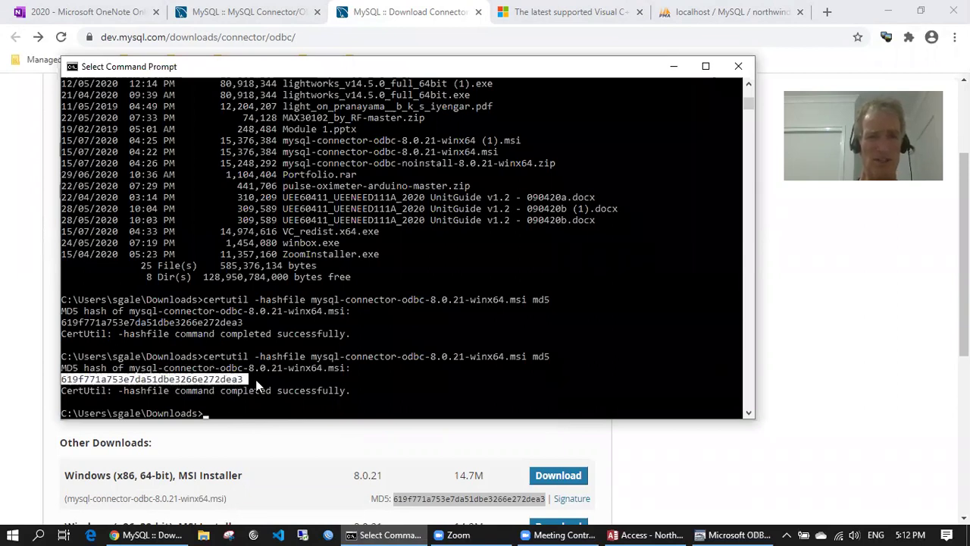
click(257, 379)
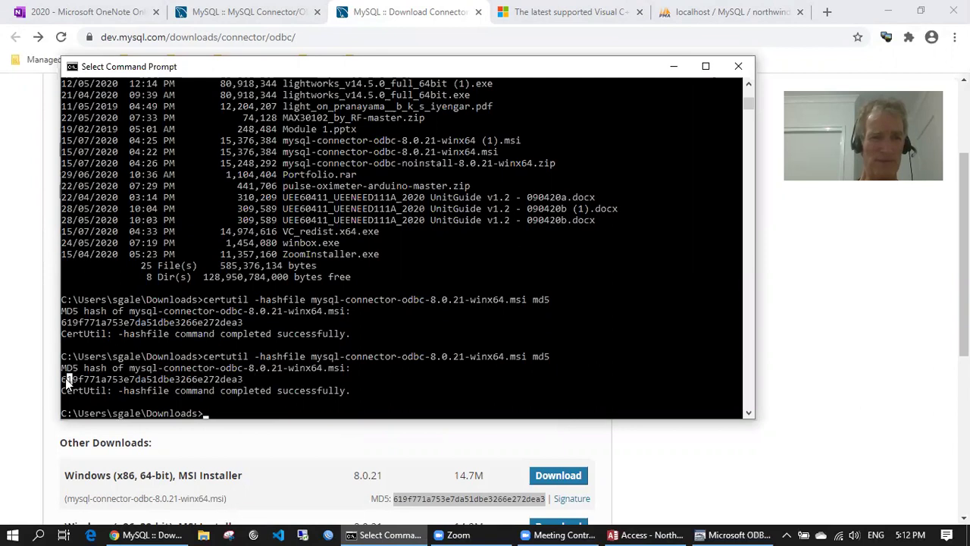
drag(62, 379, 72, 379)
drag(219, 379, 244, 379)
click(411, 390)
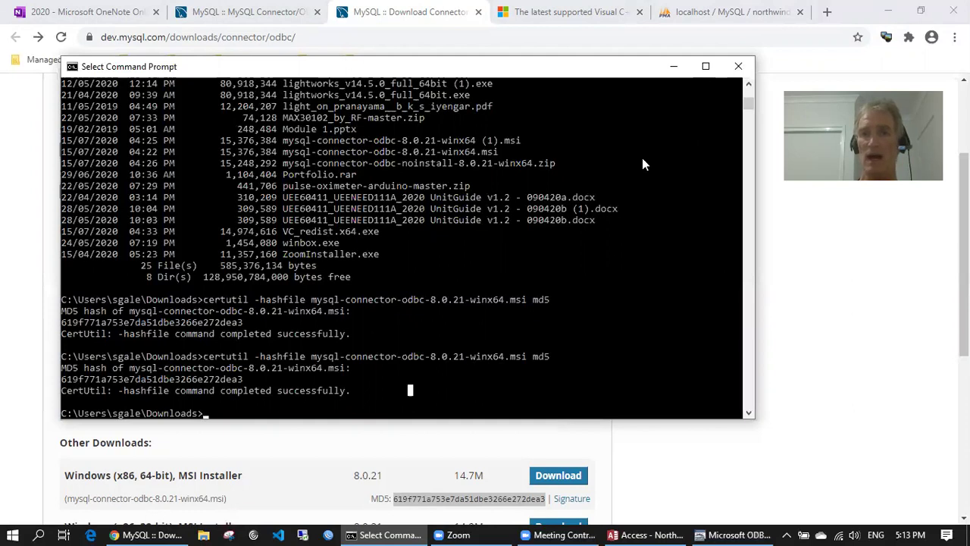
Show the Visual C++ downloads article's address and highlight 2019 in its heading
click(617, 23)
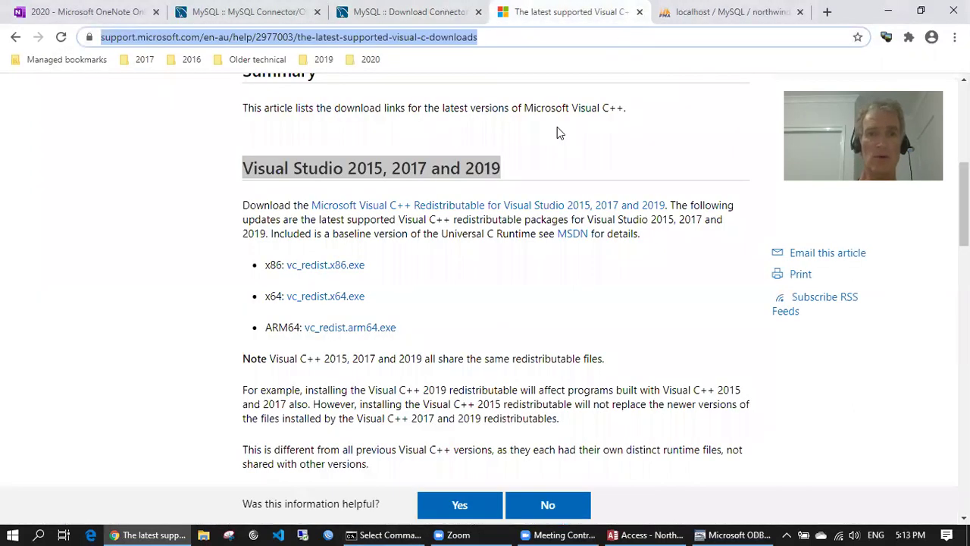
click(236, 37)
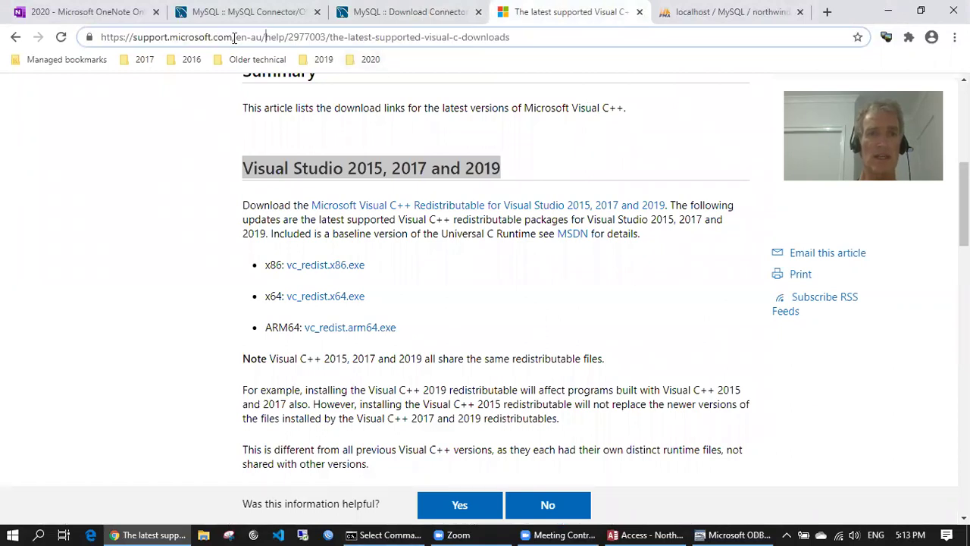
drag(523, 32, 100, 34)
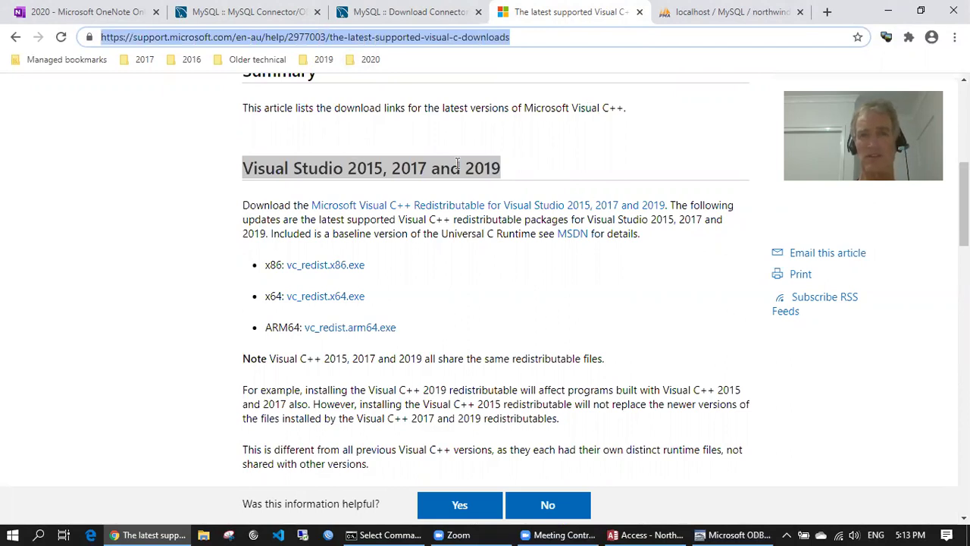
click(500, 166)
drag(476, 168, 458, 170)
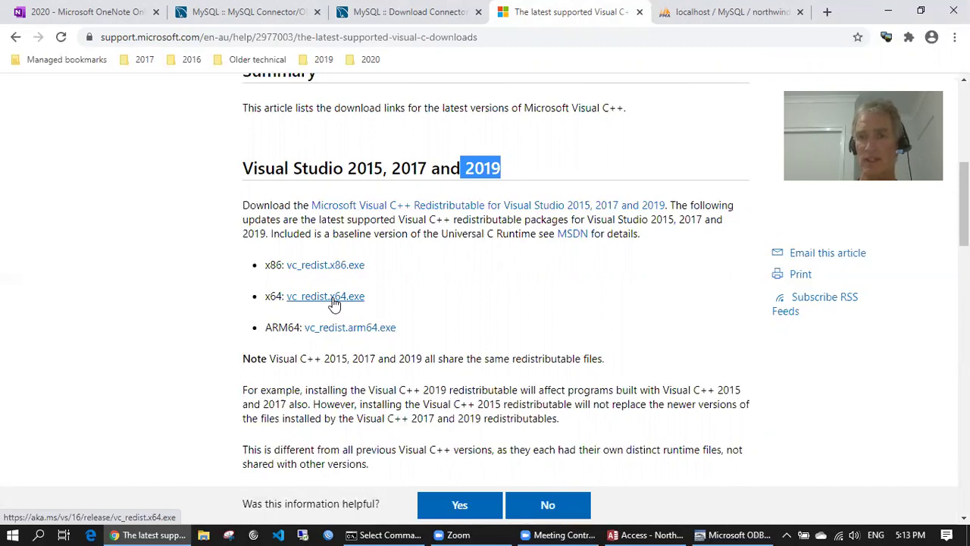
Check testMySQL settings (127.0.0.1, port 3306, root, northwind), test the connection, and save
click(700, 532)
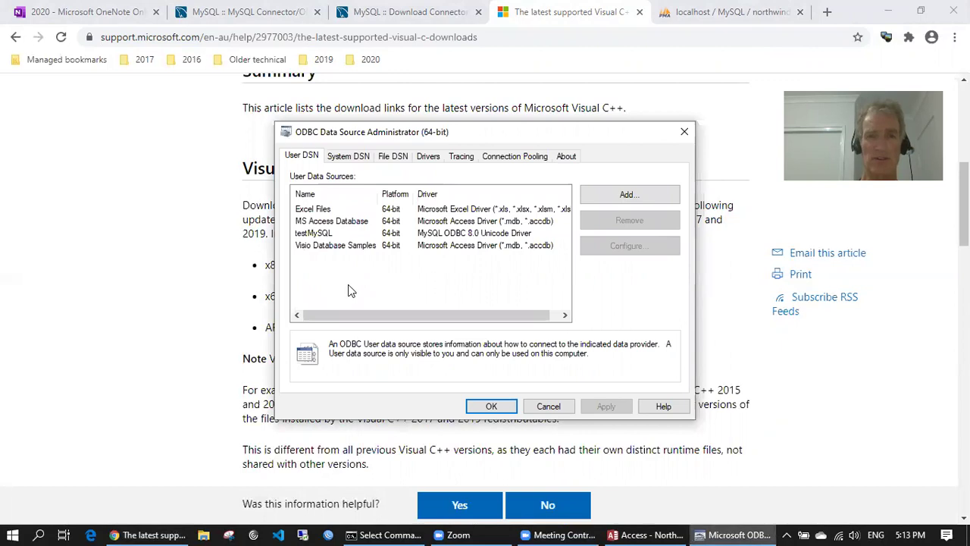
click(313, 234)
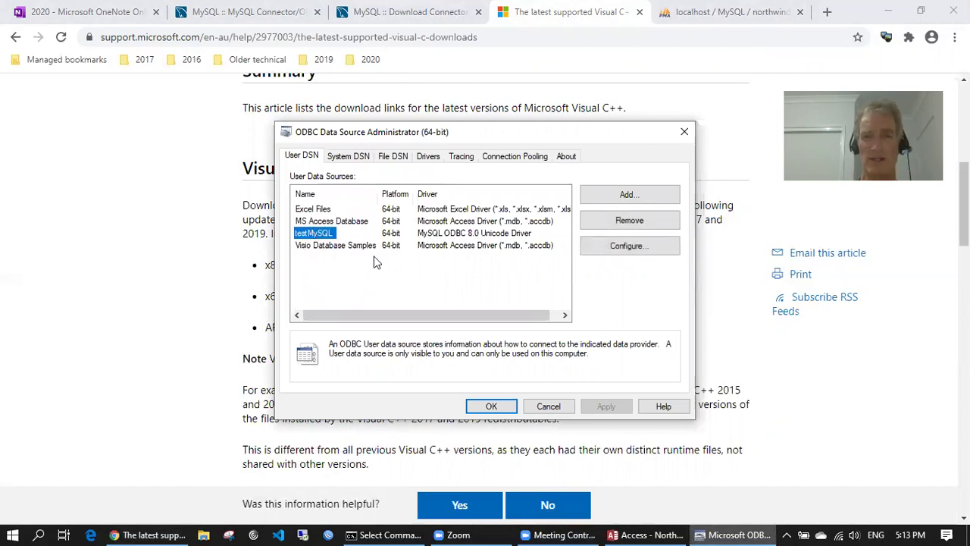
click(630, 251)
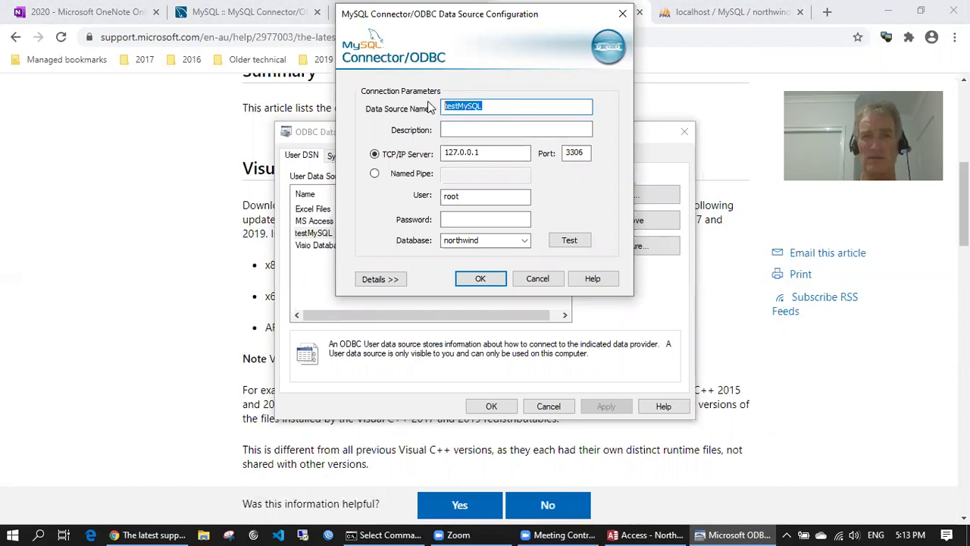
drag(493, 152, 436, 152)
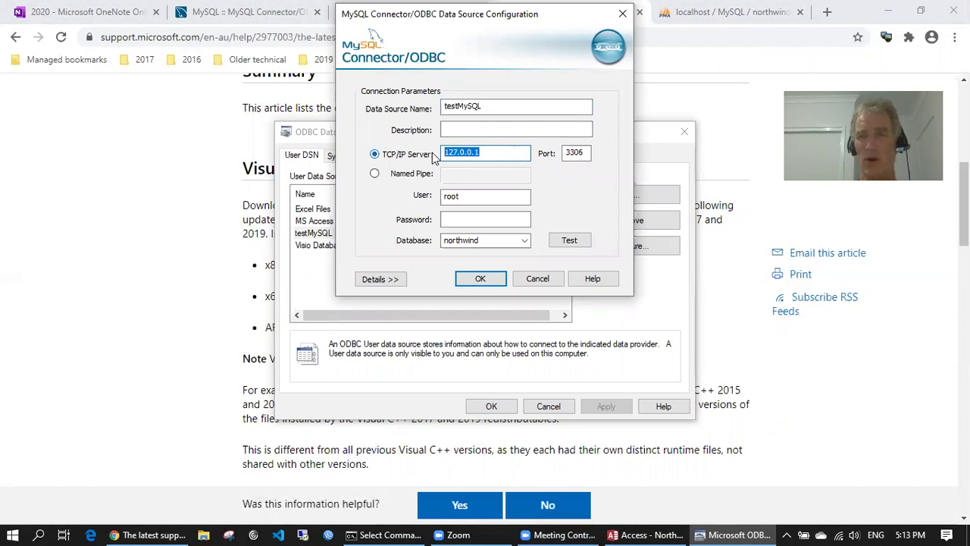
double_click(575, 152)
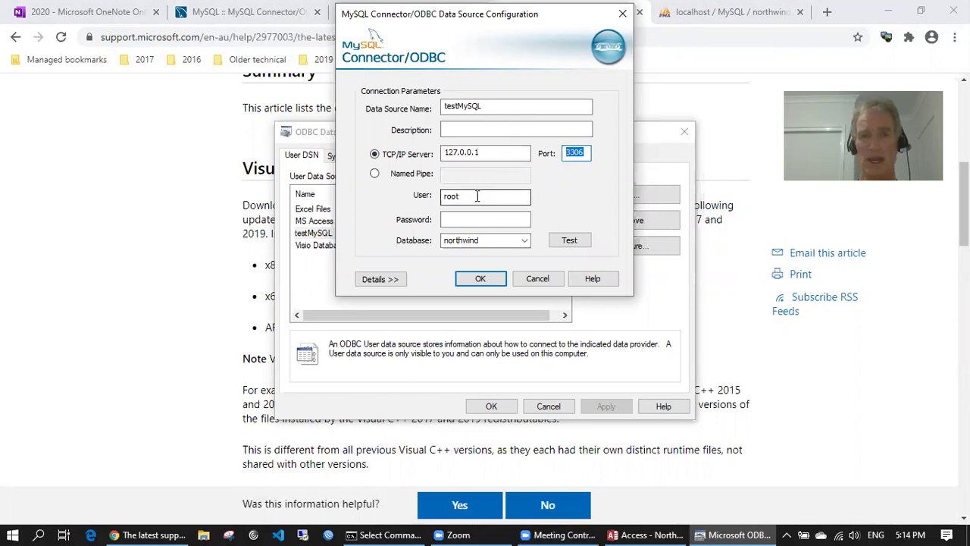
double_click(455, 196)
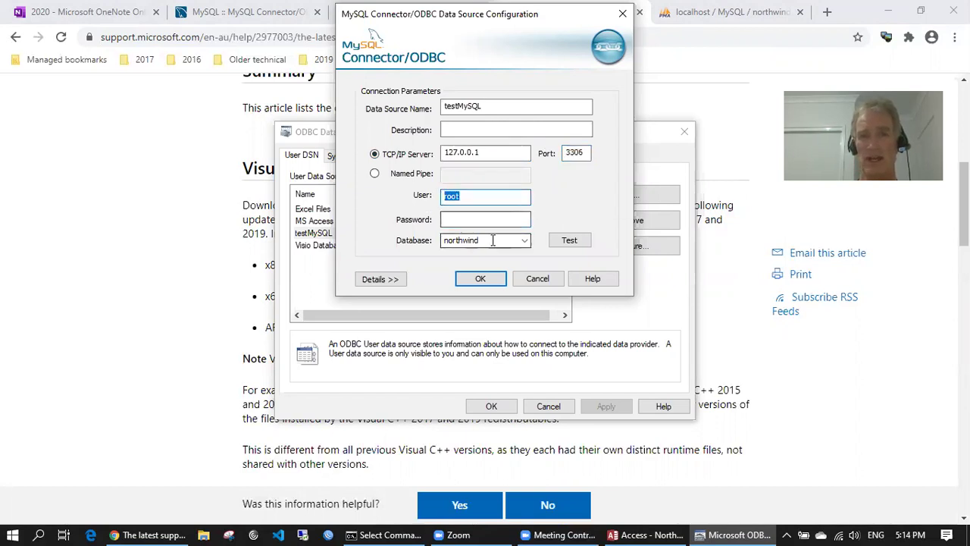
click(569, 241)
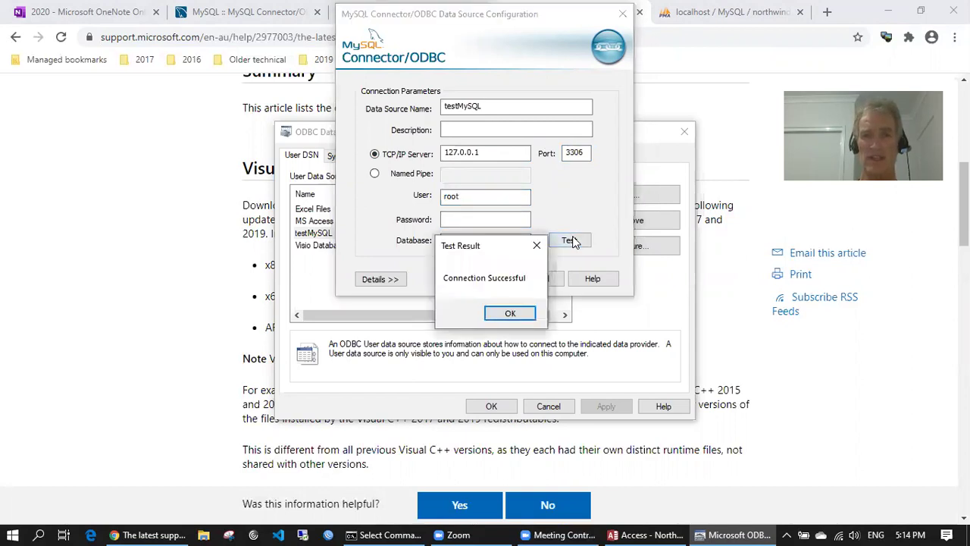
click(510, 313)
click(482, 280)
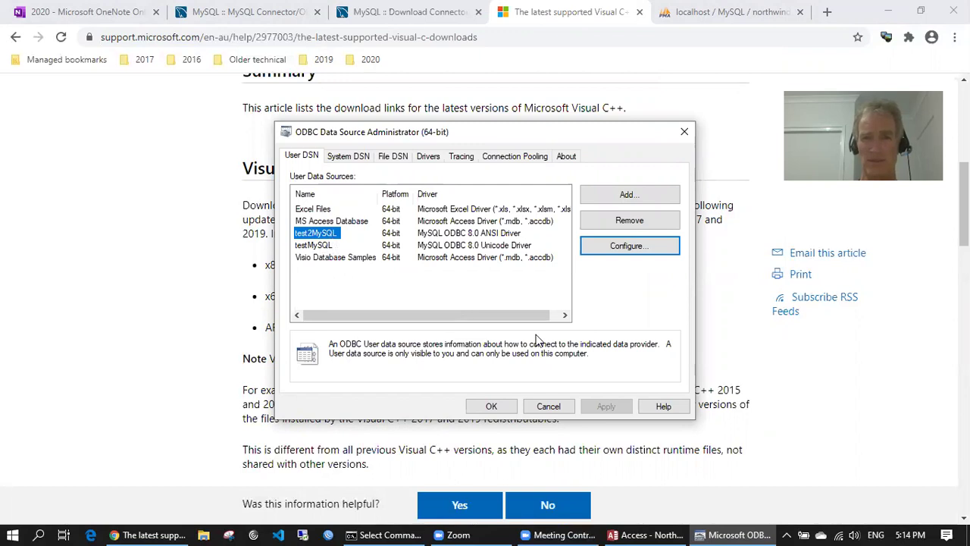
Export the Customers table under its own name to the testMySQL machine data source
click(148, 228)
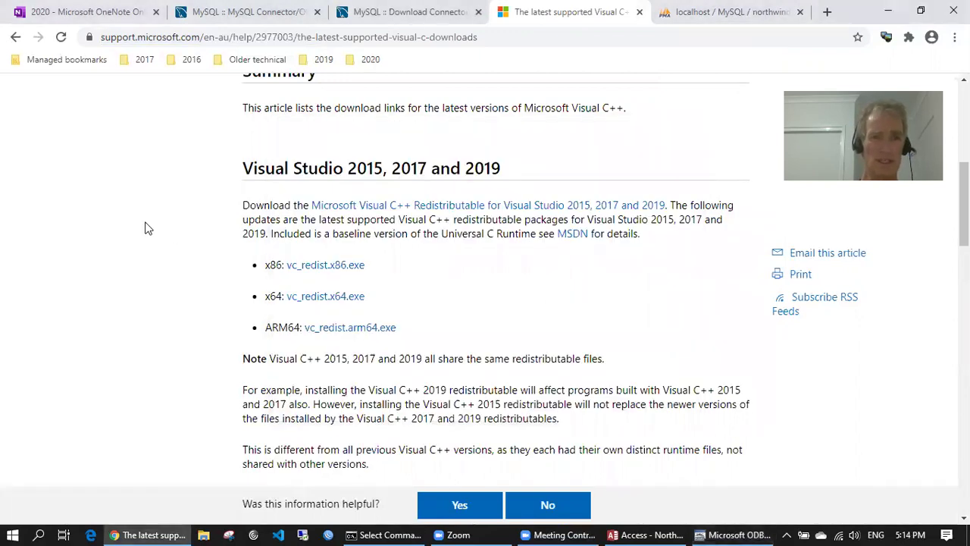
click(646, 534)
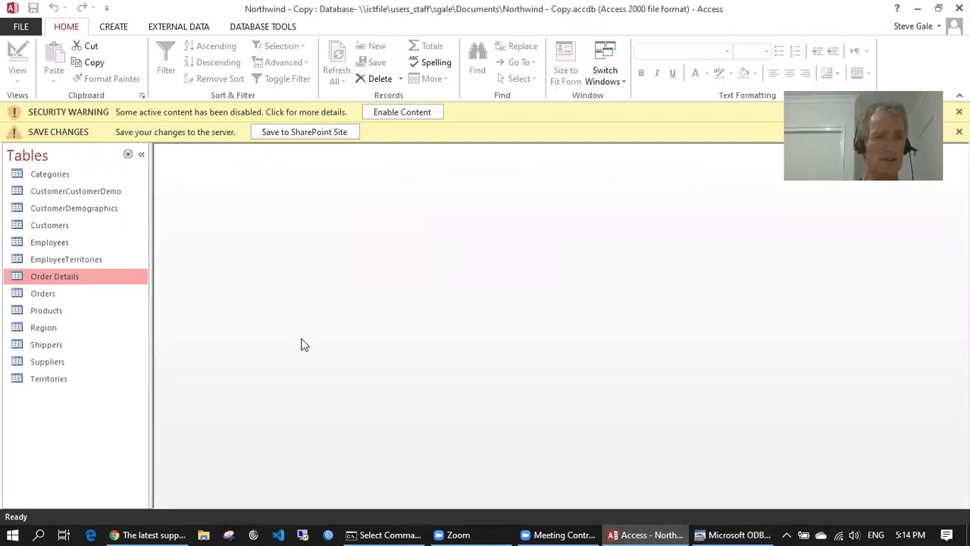
click(52, 227)
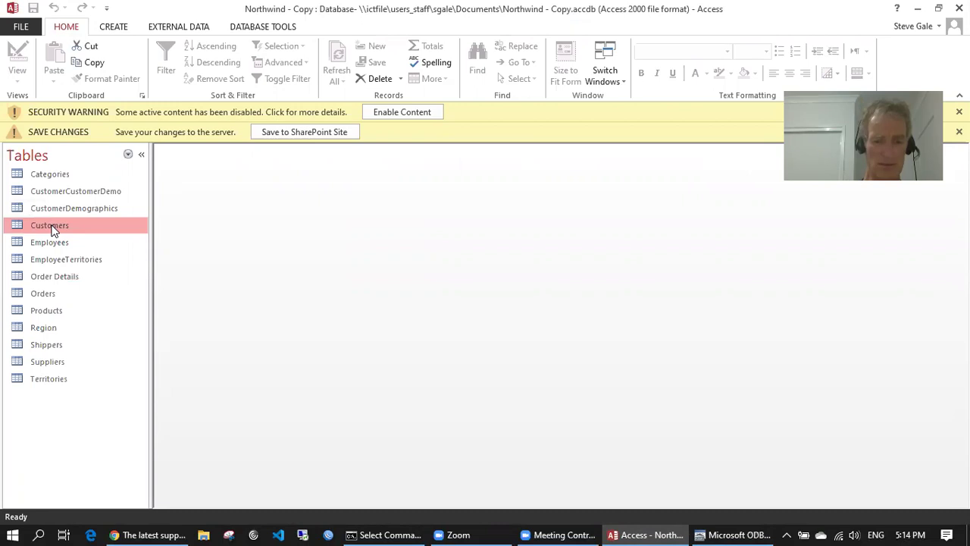
right_click(51, 231)
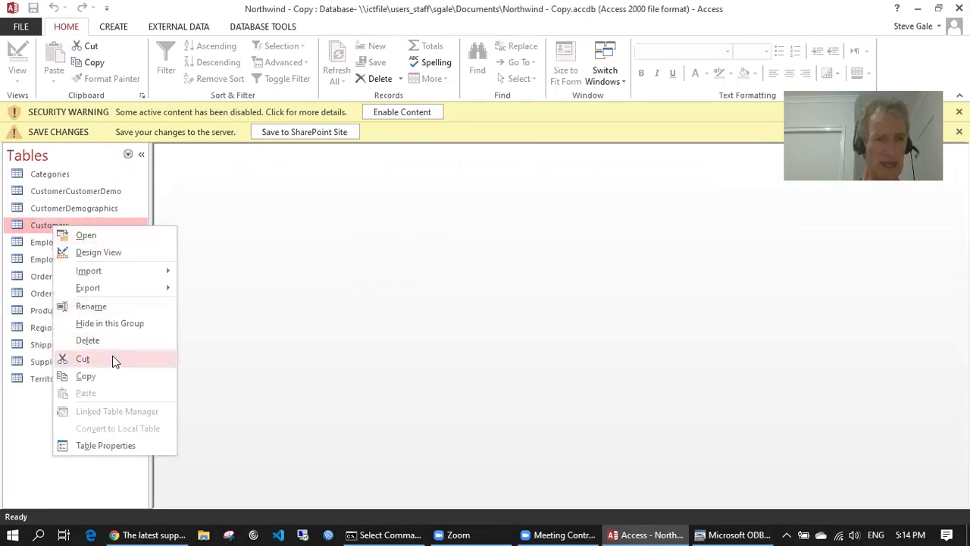
mouse_move(137, 290)
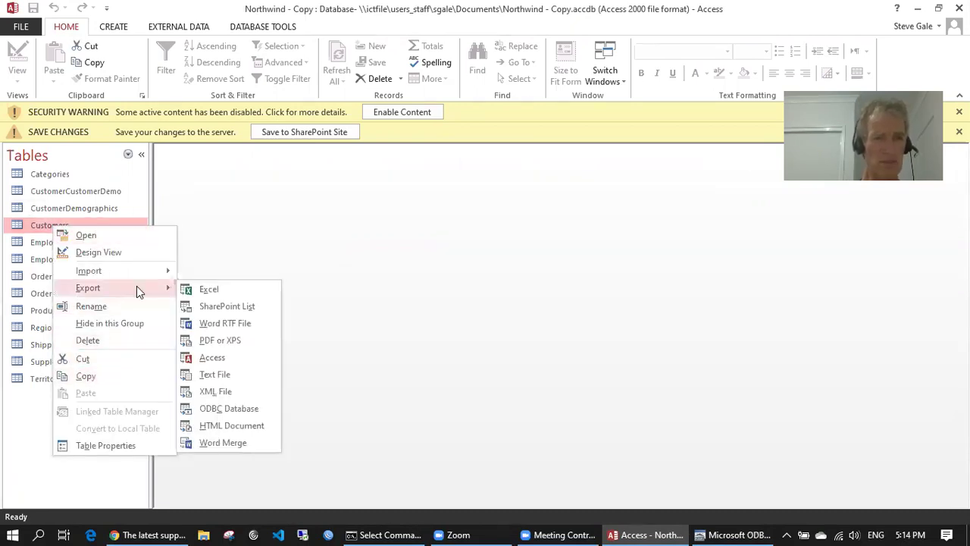
click(226, 409)
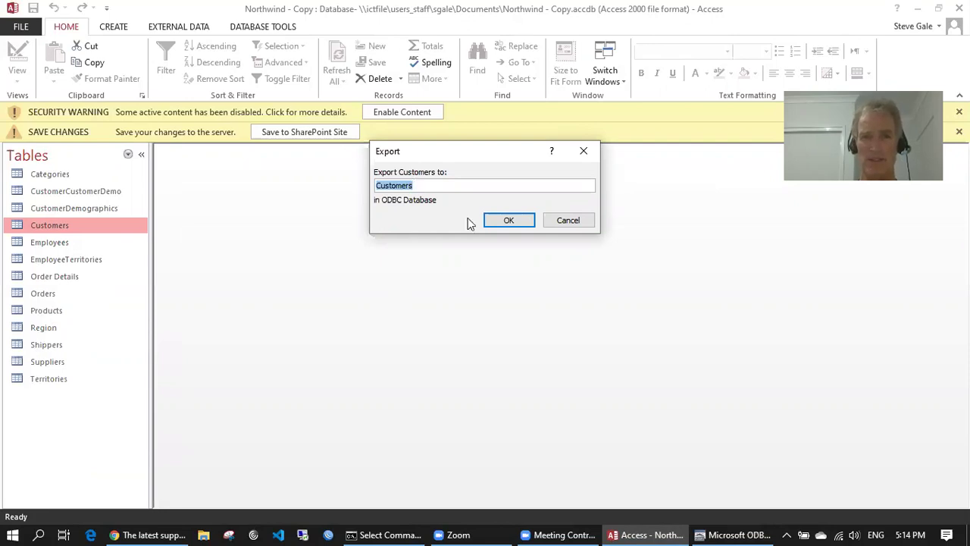
click(509, 222)
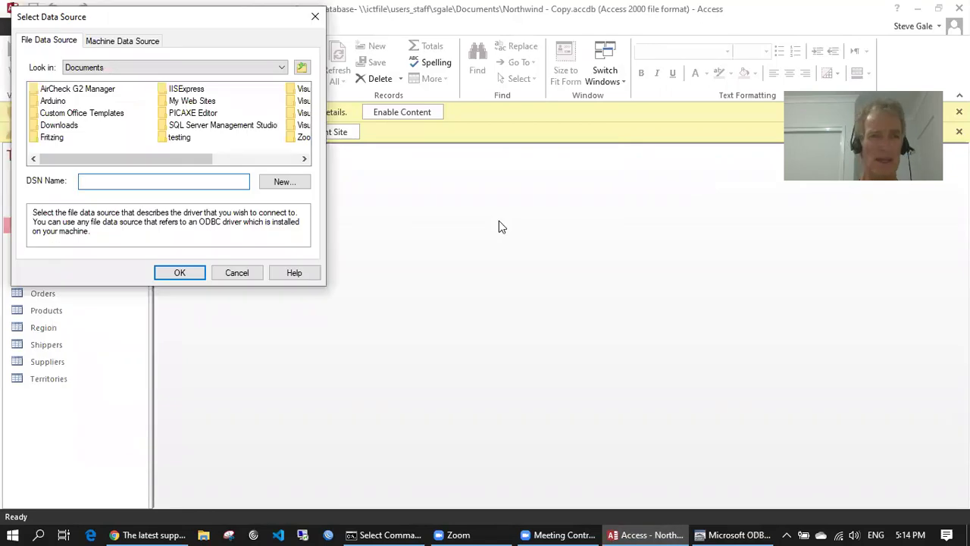
click(144, 44)
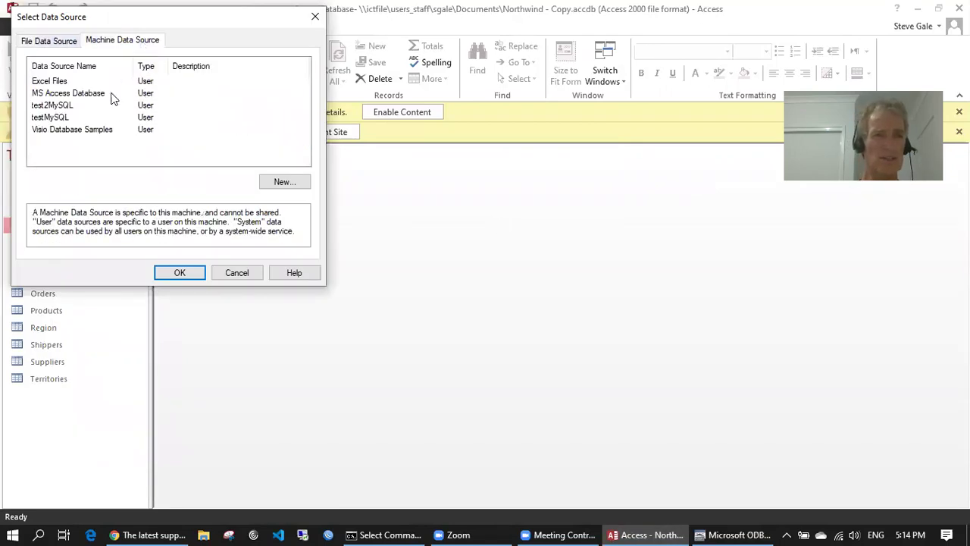
click(57, 118)
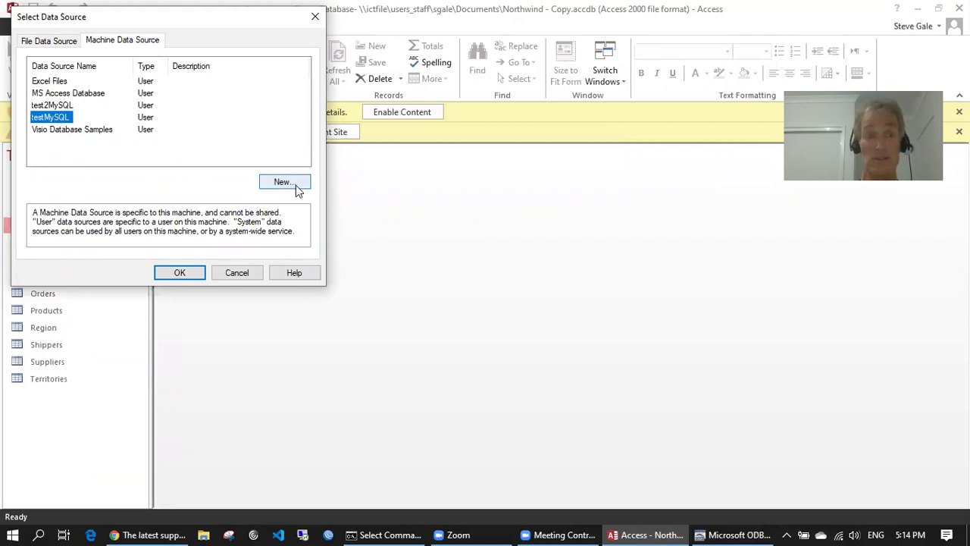
click(184, 276)
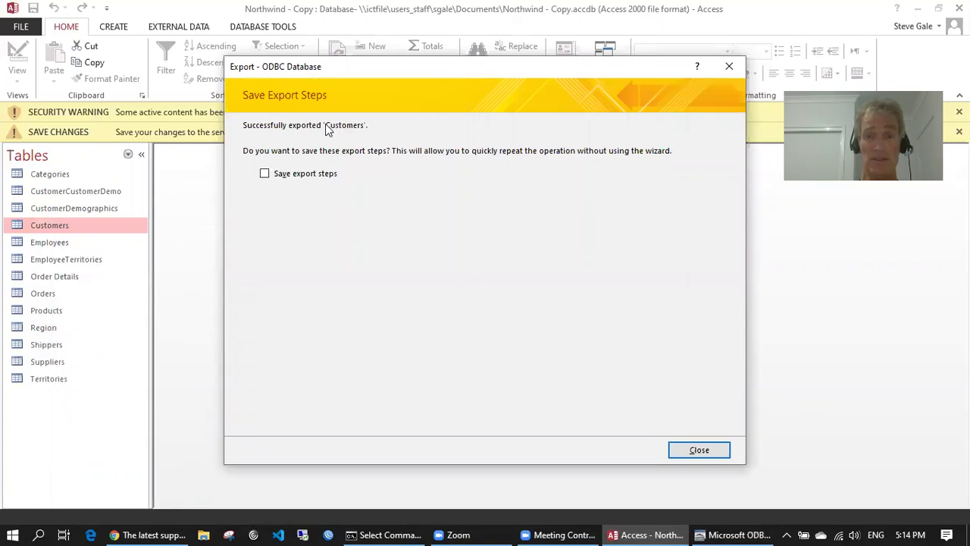
click(696, 452)
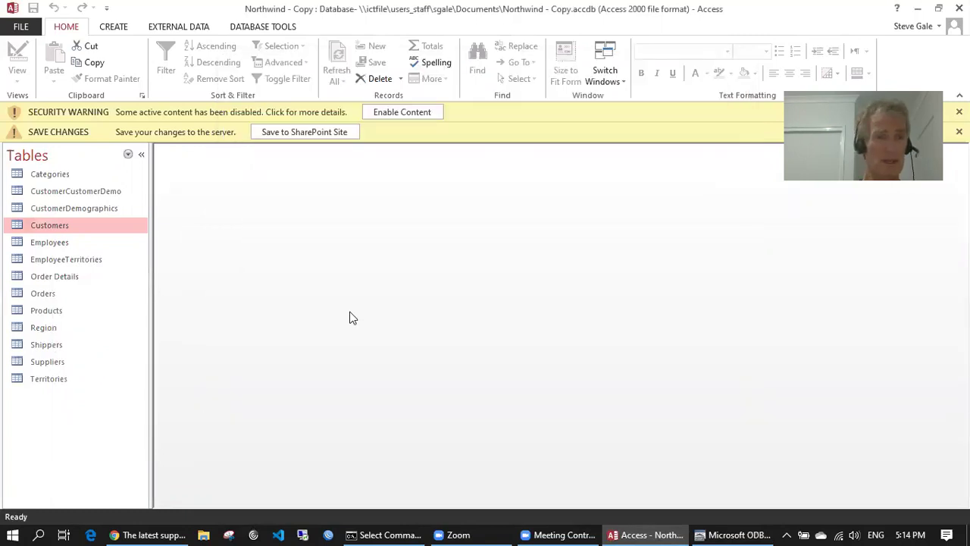
Start an ODBC export of Employees and request a new machine data source
click(55, 244)
right_click(55, 244)
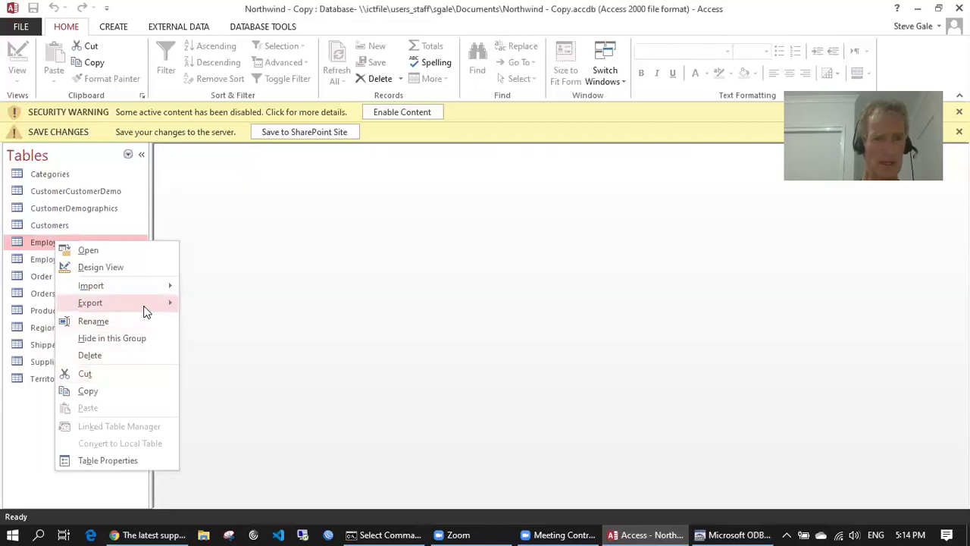
mouse_move(136, 303)
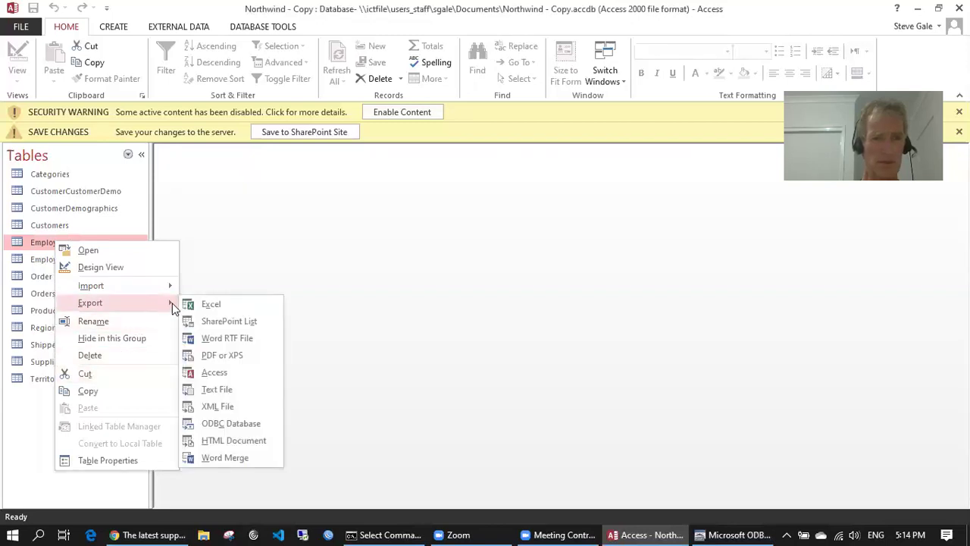
click(238, 424)
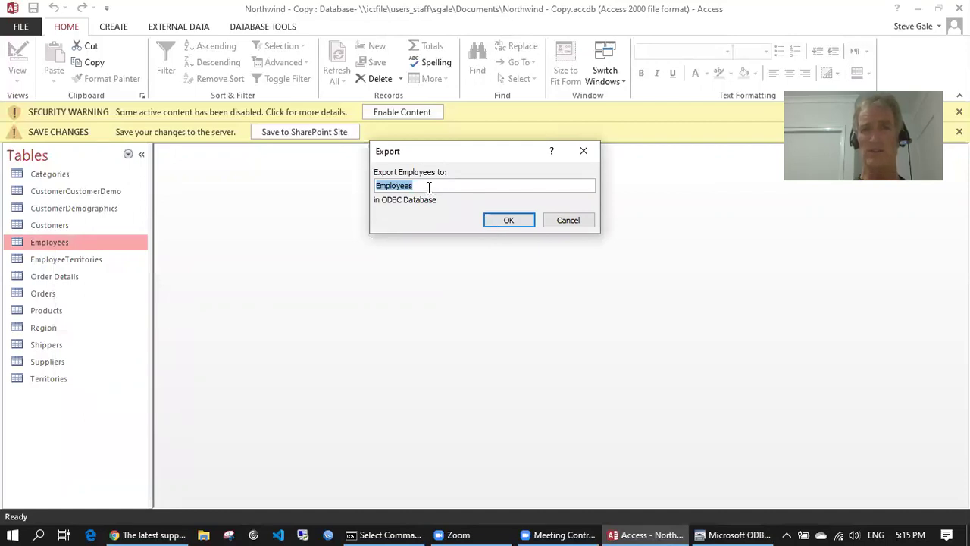
click(508, 221)
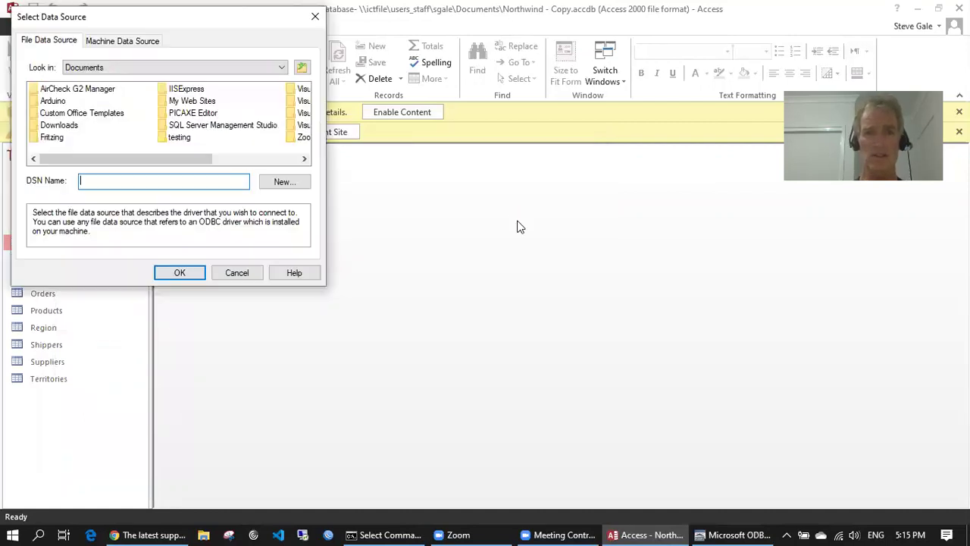
click(129, 42)
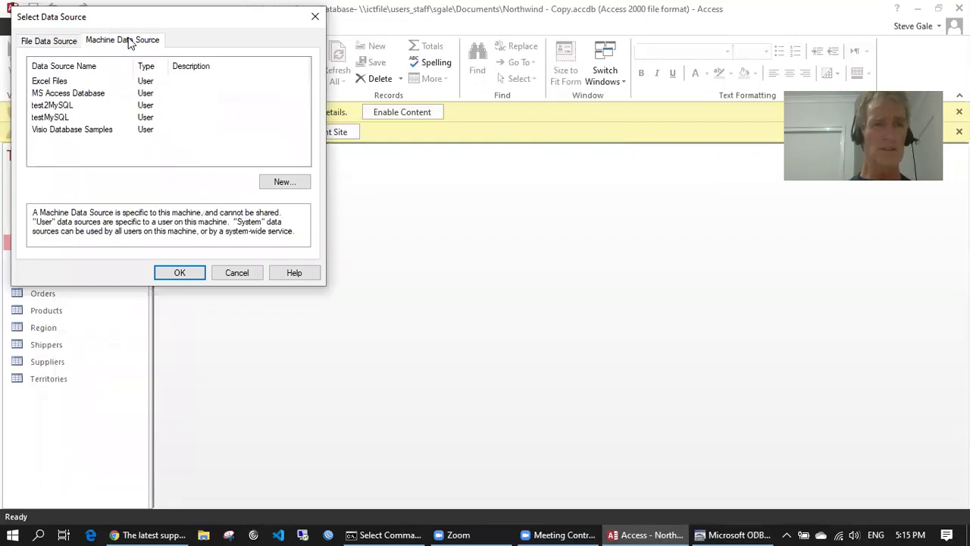
click(282, 182)
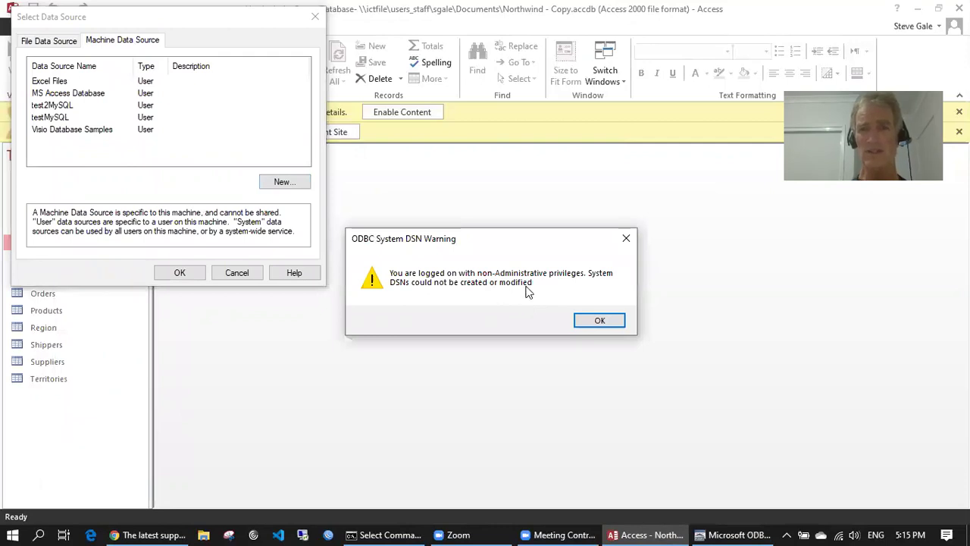
Create a user data source using the MySQL ODBC 8.0 ANSI Driver
click(592, 323)
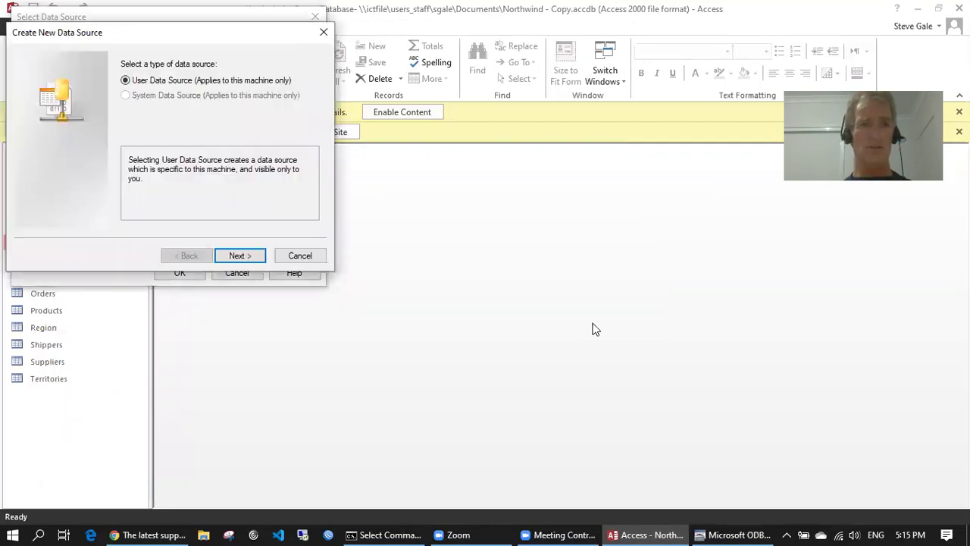
click(245, 256)
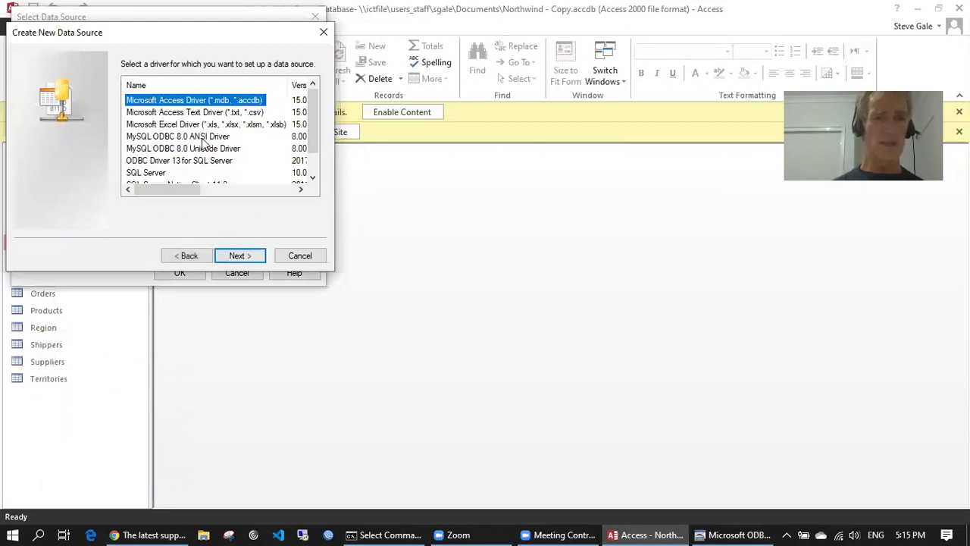
click(204, 138)
click(249, 257)
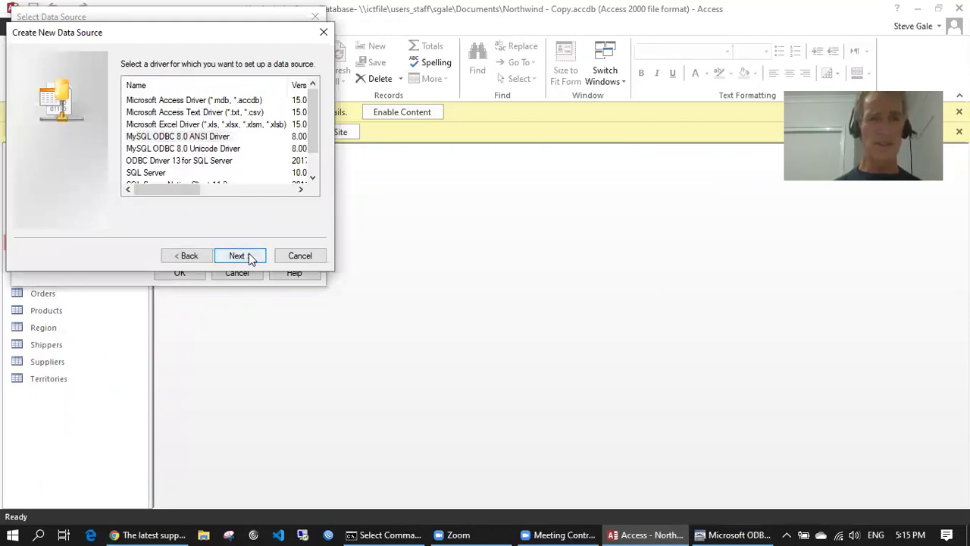
click(241, 257)
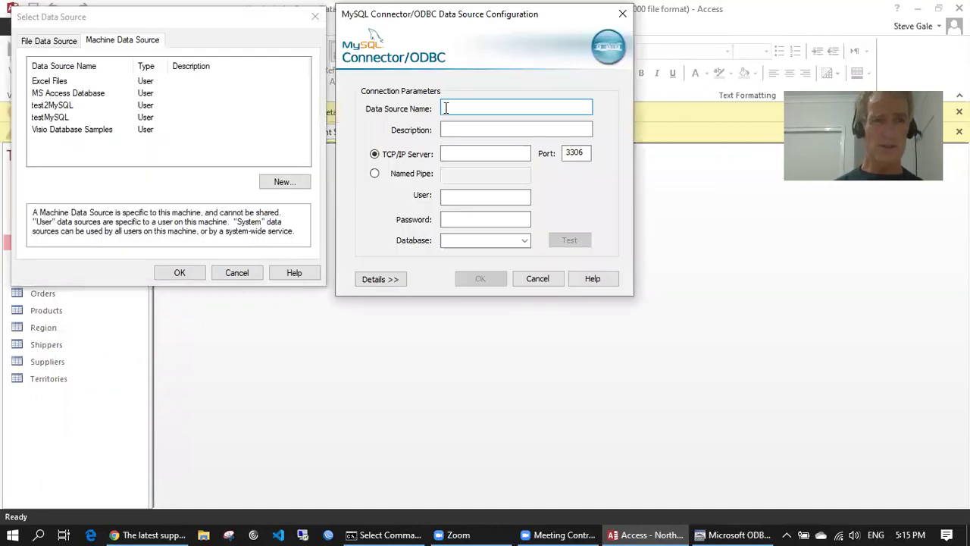
Configure test3MySQL for 127.0.0.1 and northwind, test and save it, then export Employees through it
text(test3)
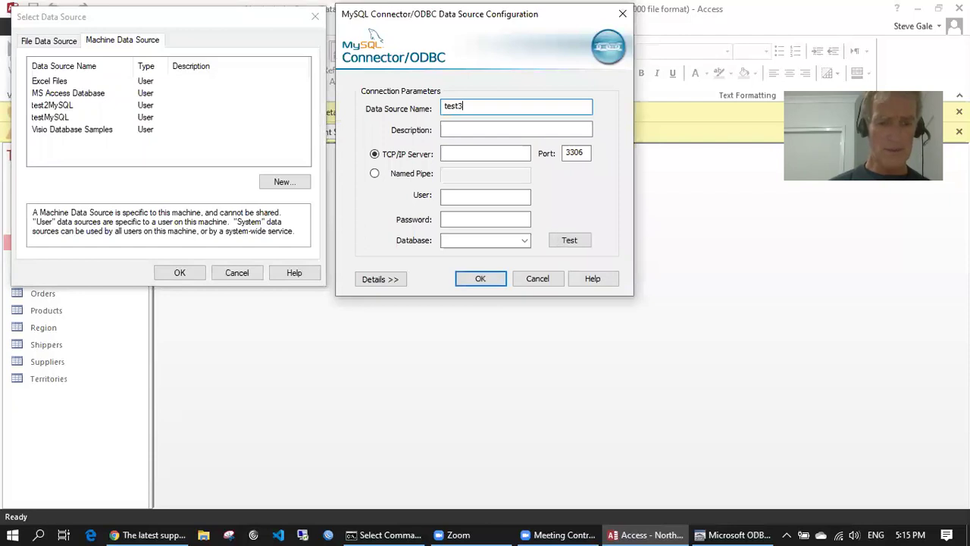
text(MySQ)
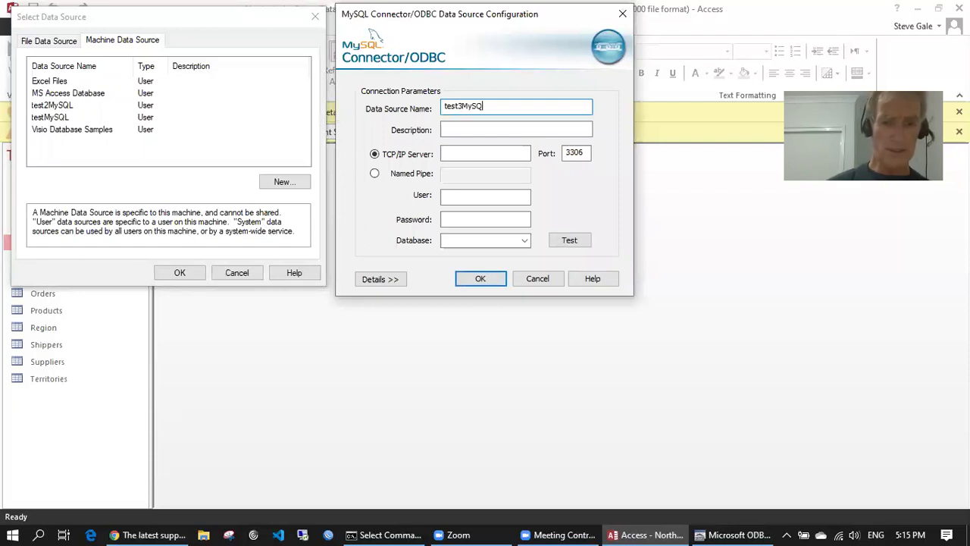
text(L)
click(456, 153)
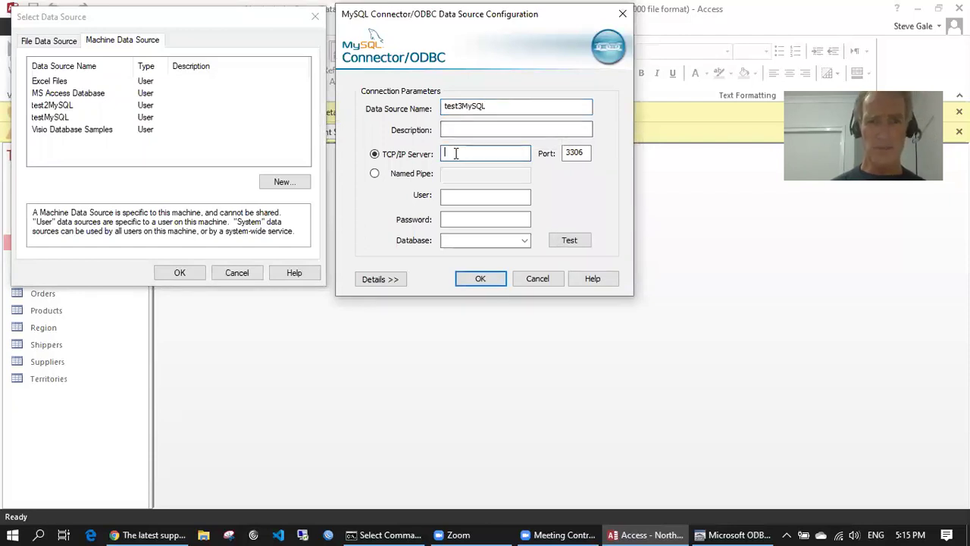
text(127)
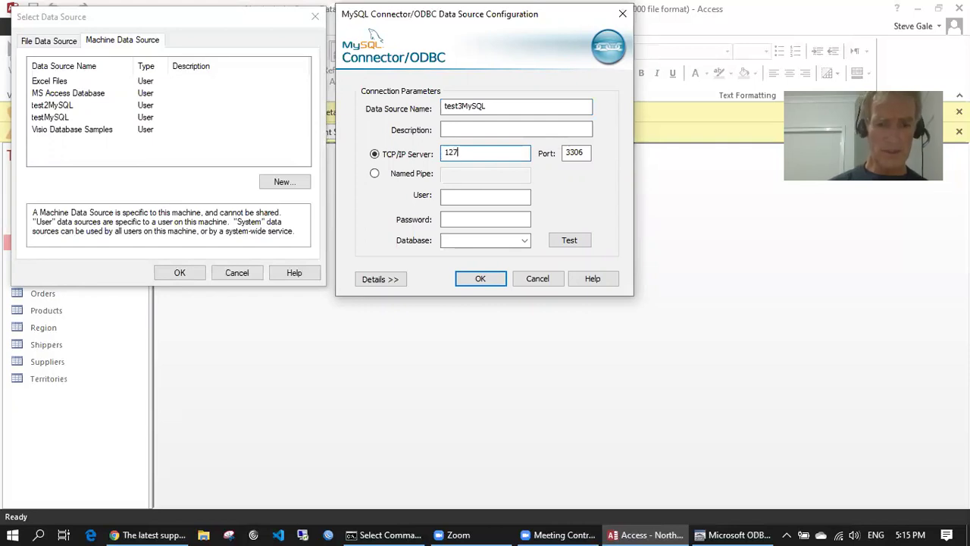
text(.0.0.1)
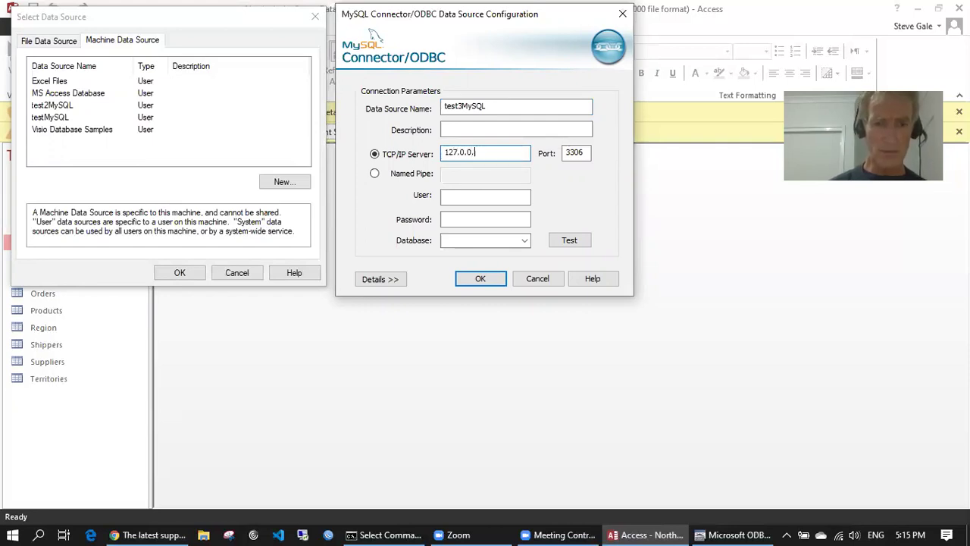
click(478, 199)
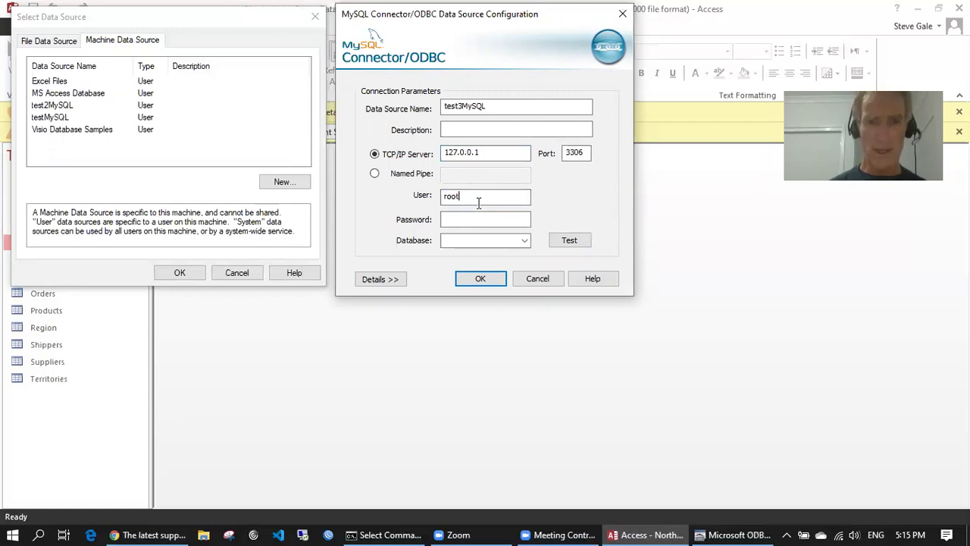
click(526, 240)
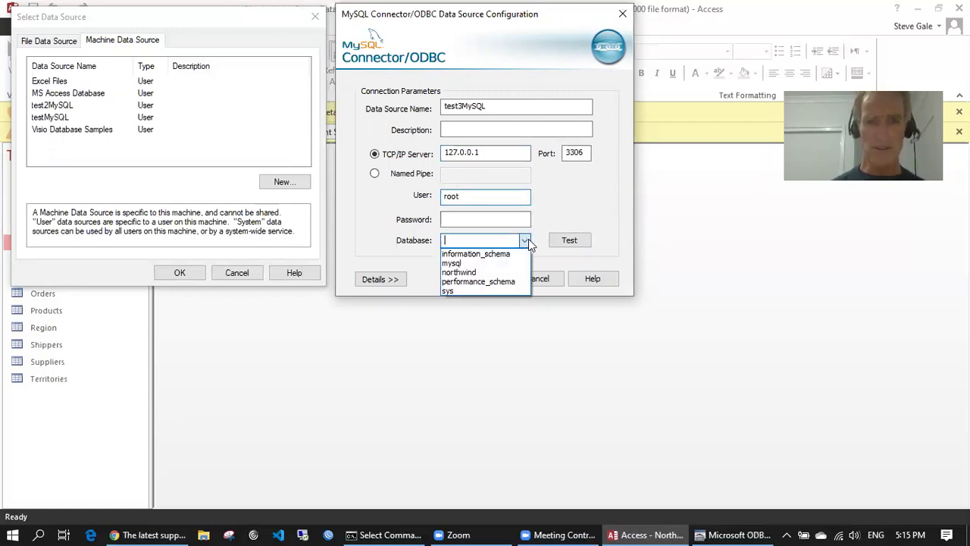
click(472, 272)
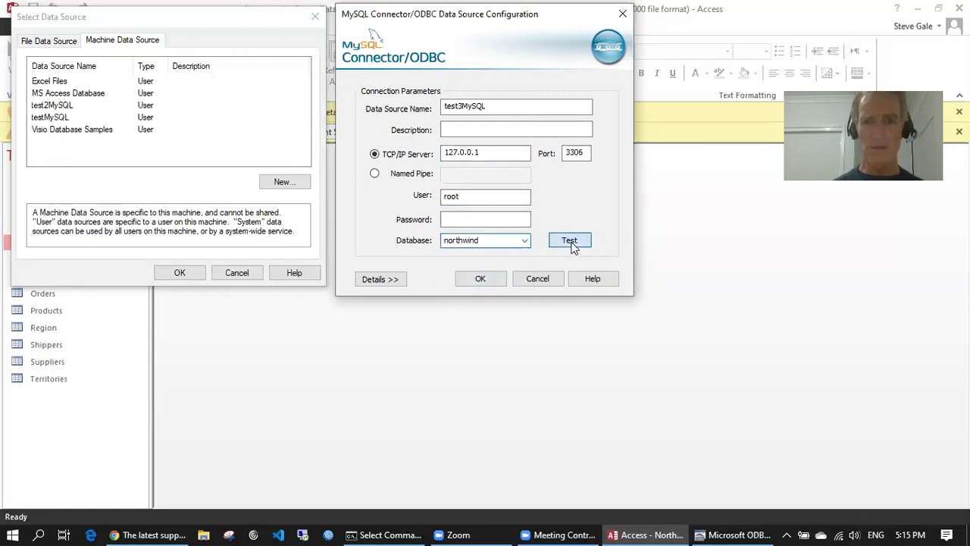
click(573, 248)
click(514, 311)
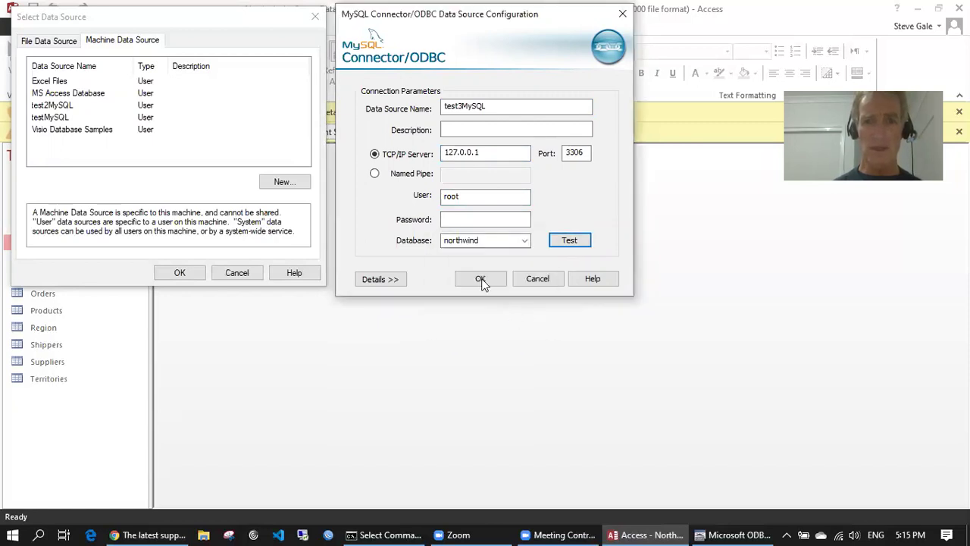
click(481, 279)
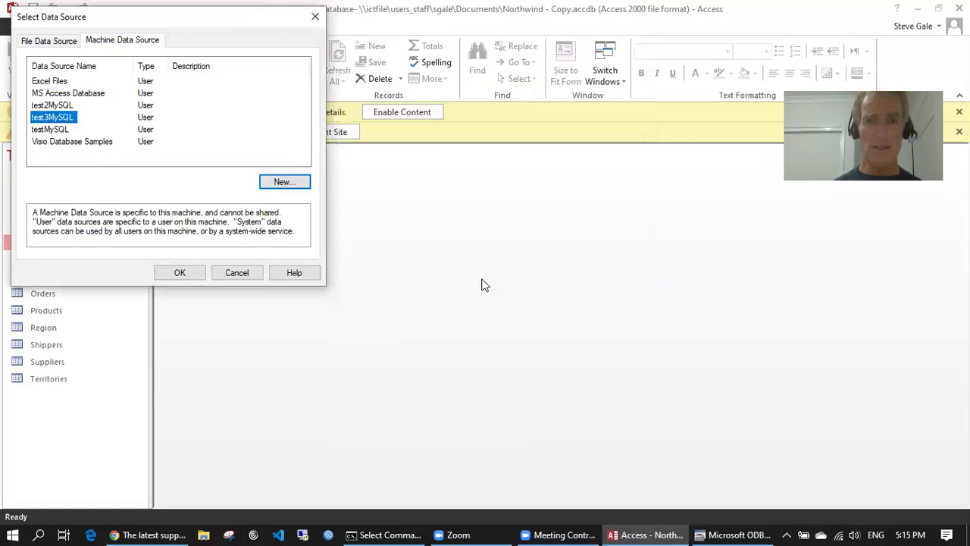
click(183, 273)
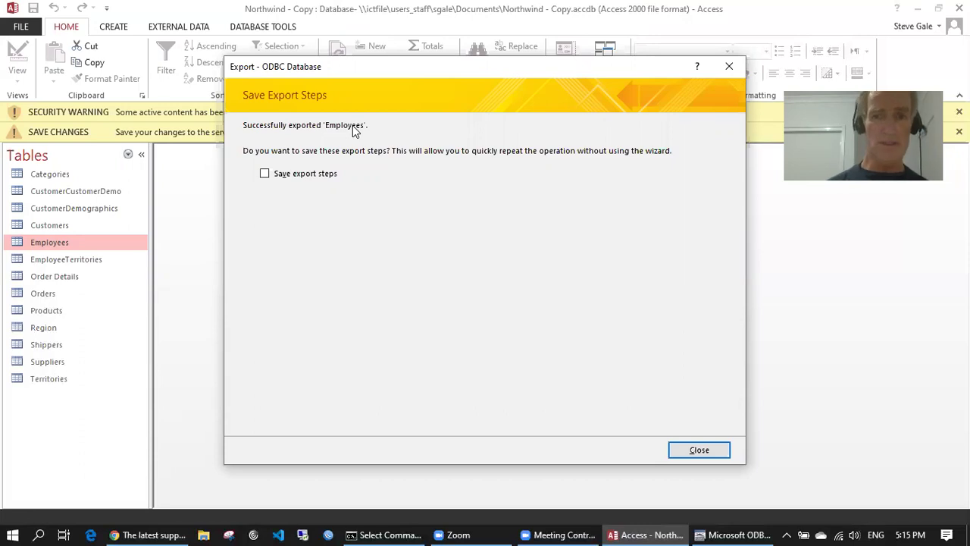
Export the Orders table, keeping its name, through the test3MySQL data source
click(695, 452)
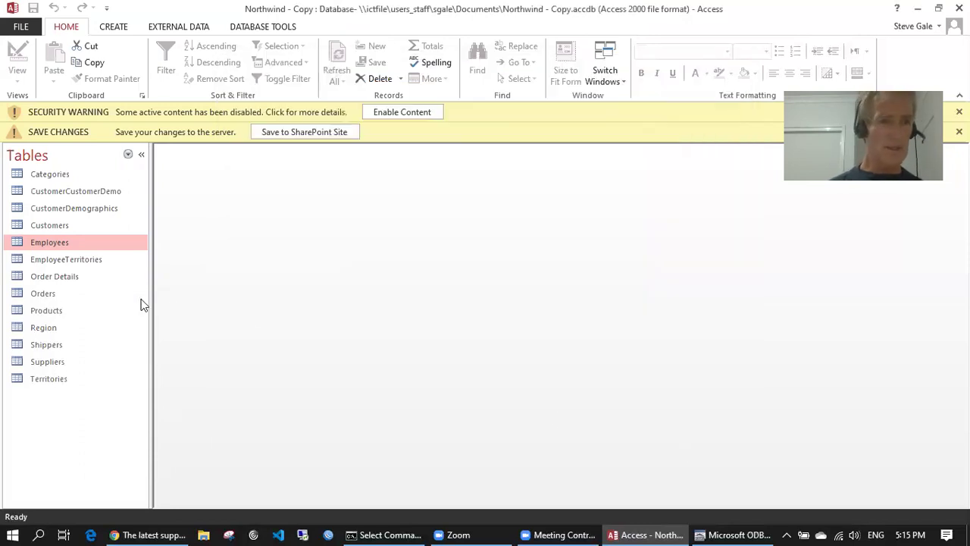
click(55, 297)
right_click(53, 298)
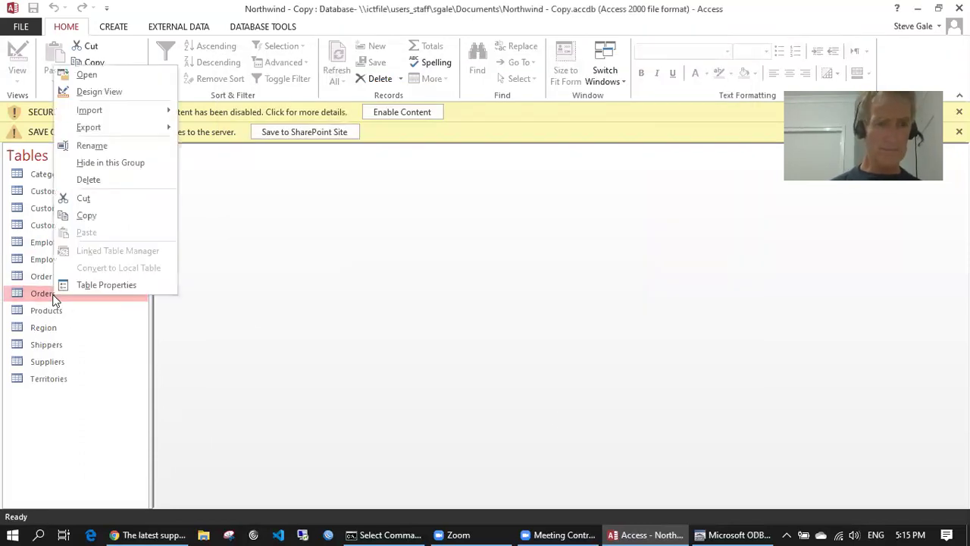
mouse_move(135, 125)
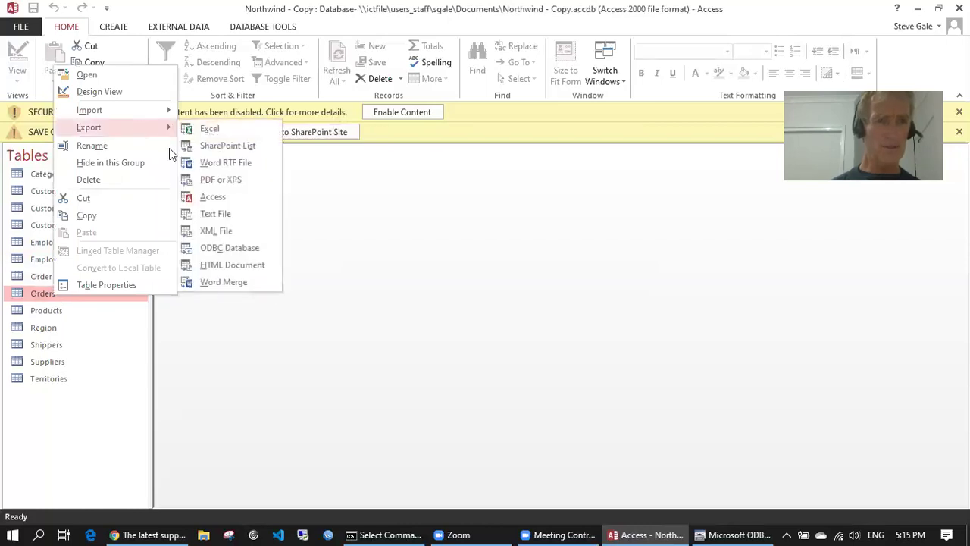
click(216, 250)
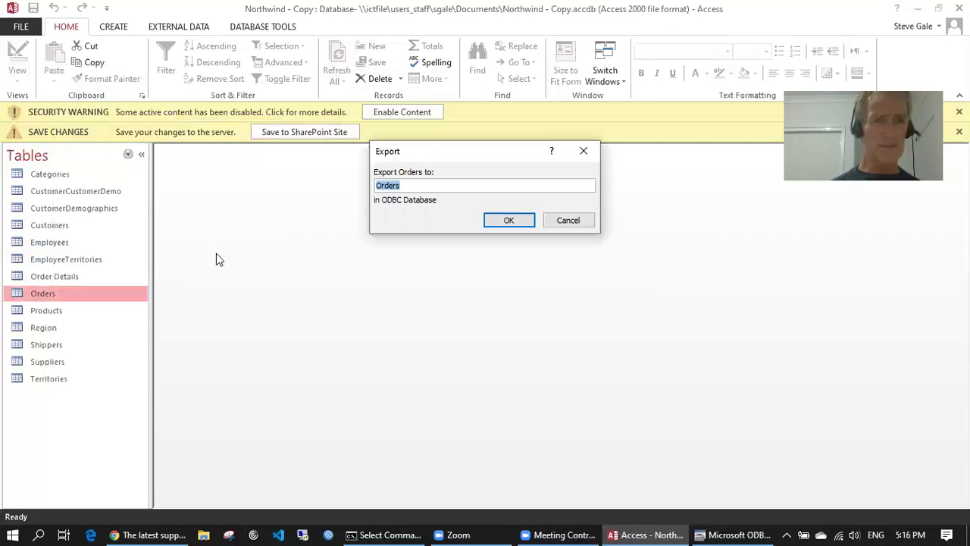
click(508, 222)
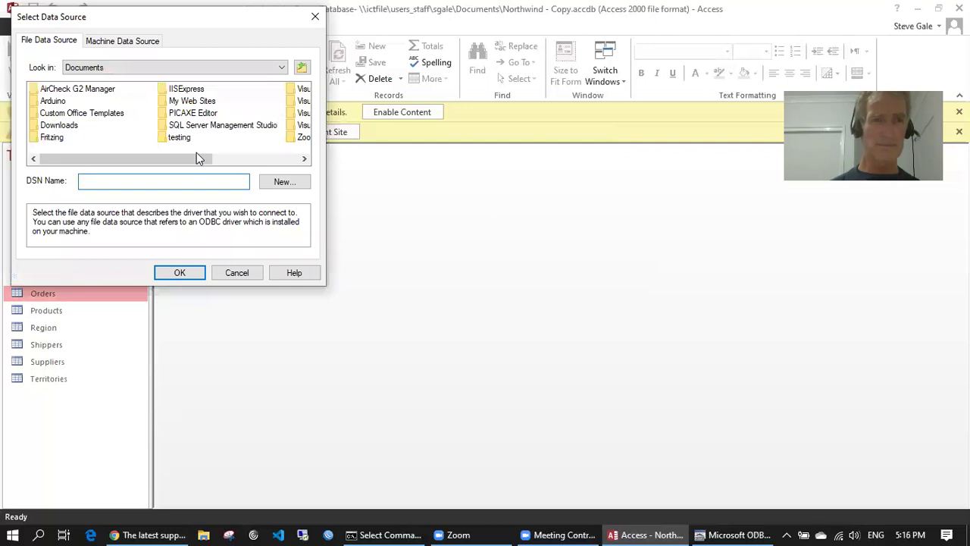
click(125, 43)
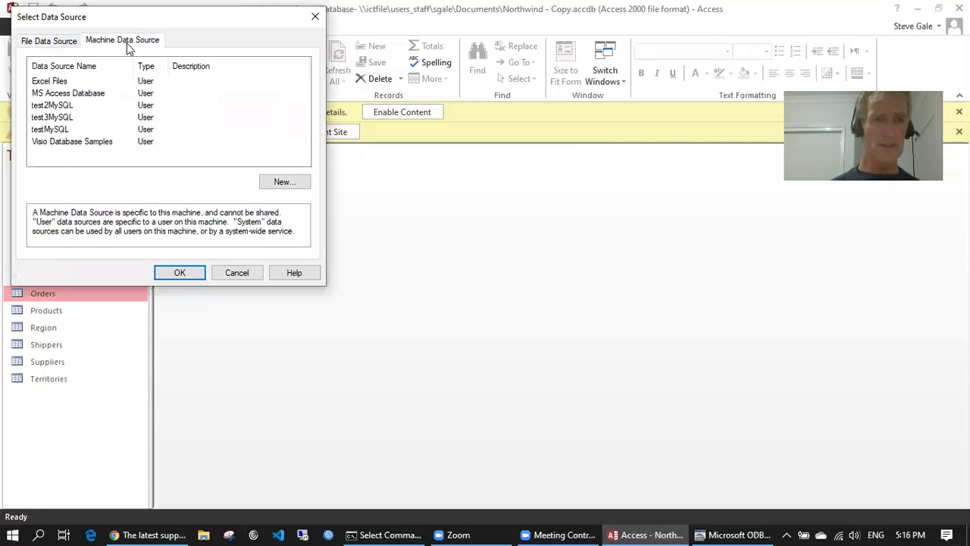
click(62, 129)
click(188, 272)
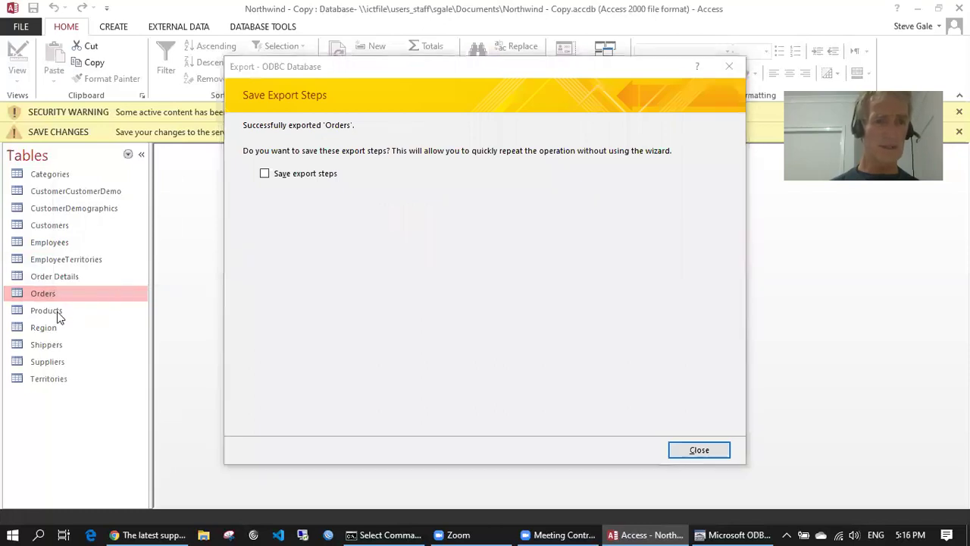
click(701, 452)
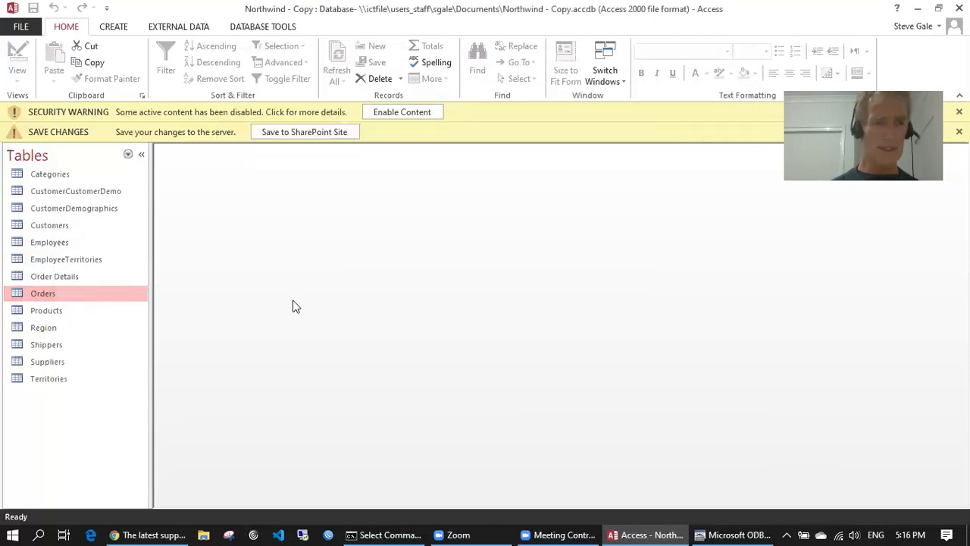
Export the Products table over ODBC to the testMySQL machine data source, keeping the name Products
click(57, 313)
right_click(57, 313)
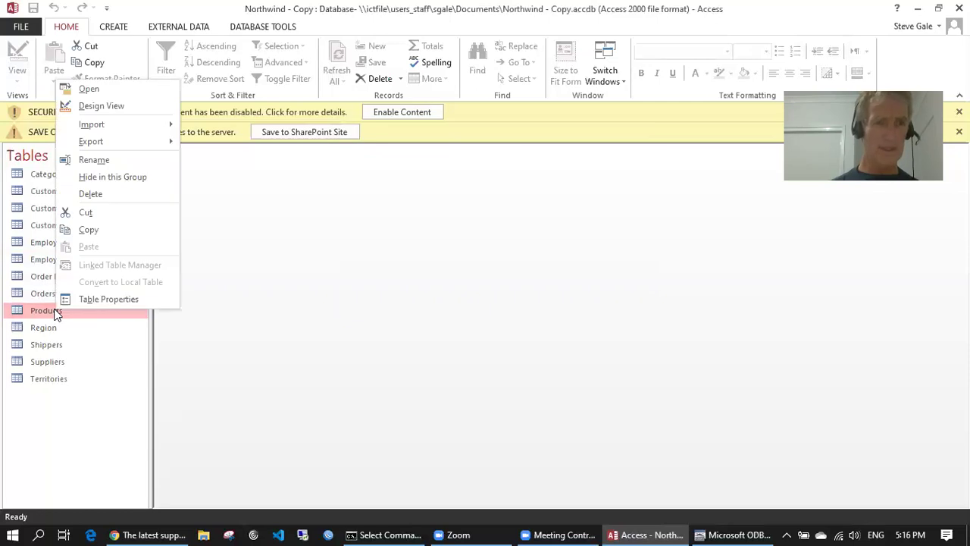
mouse_move(151, 139)
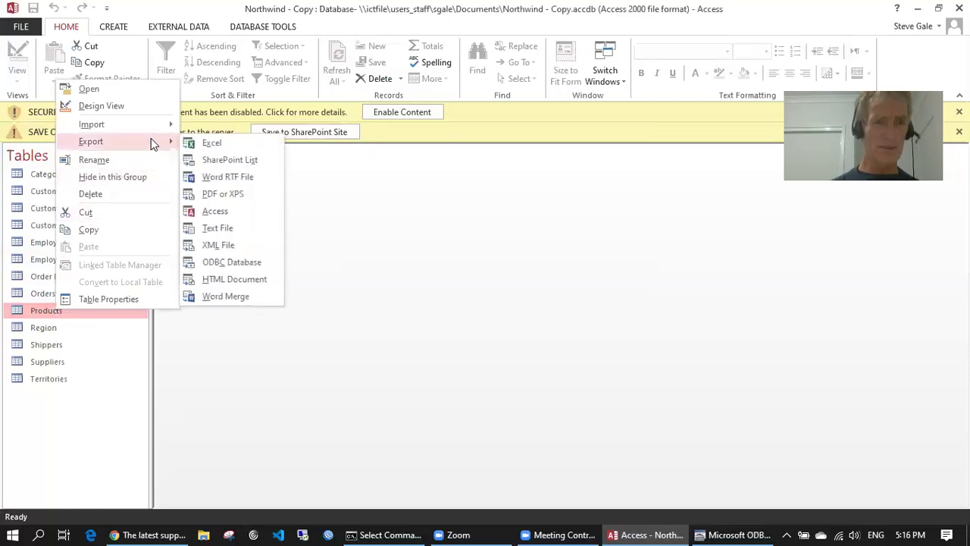
click(227, 261)
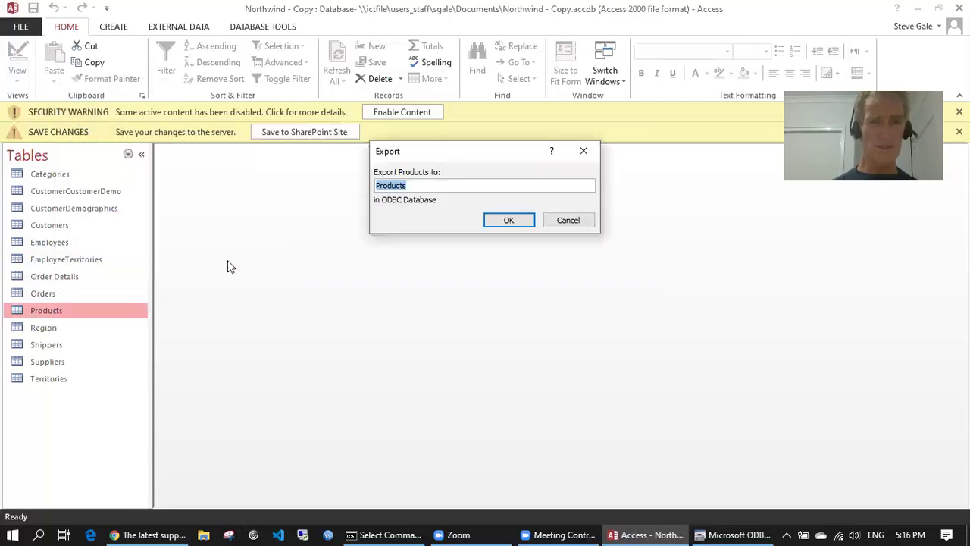
click(497, 222)
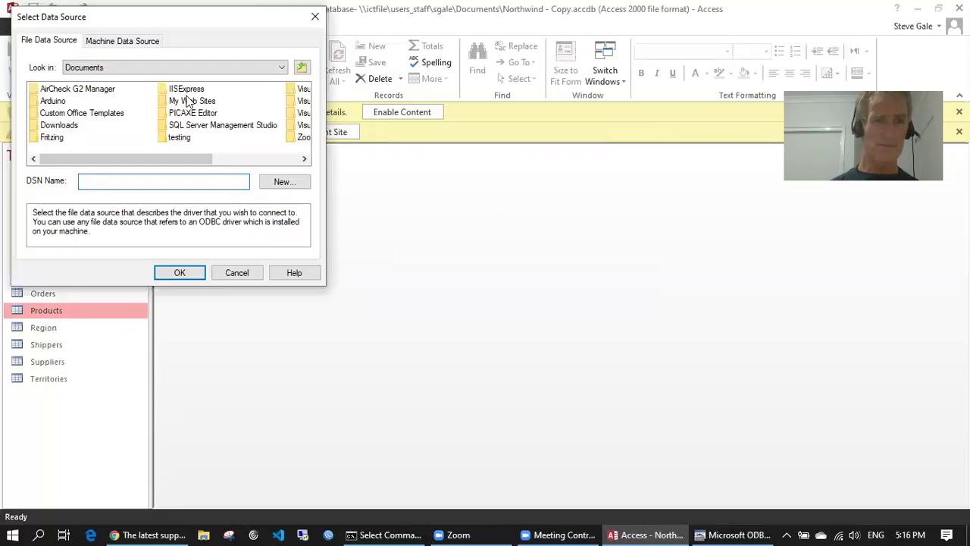
click(123, 43)
click(66, 130)
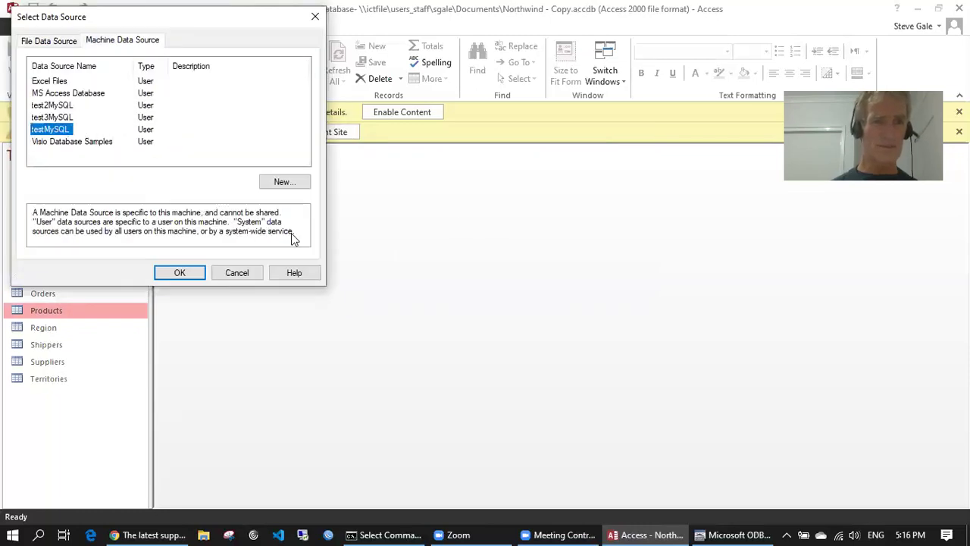
click(182, 273)
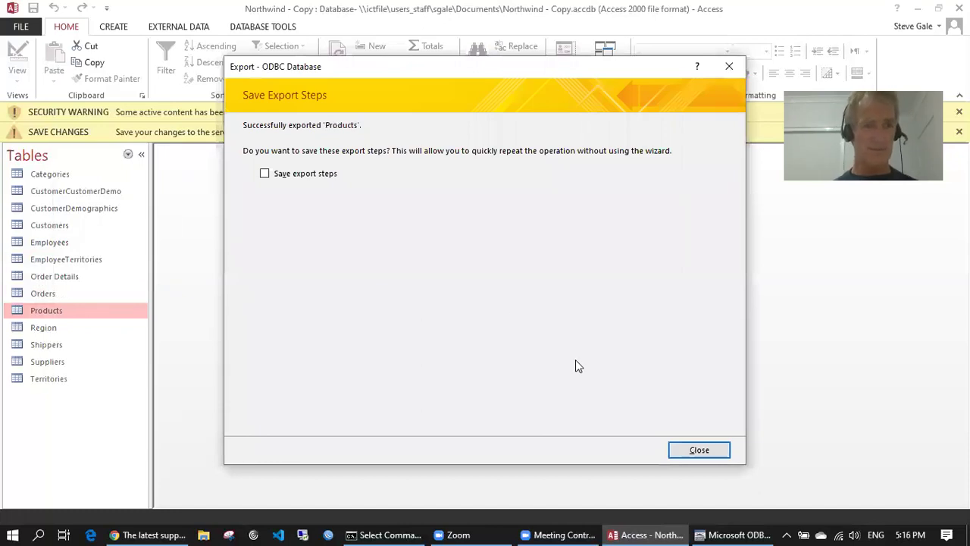
click(699, 450)
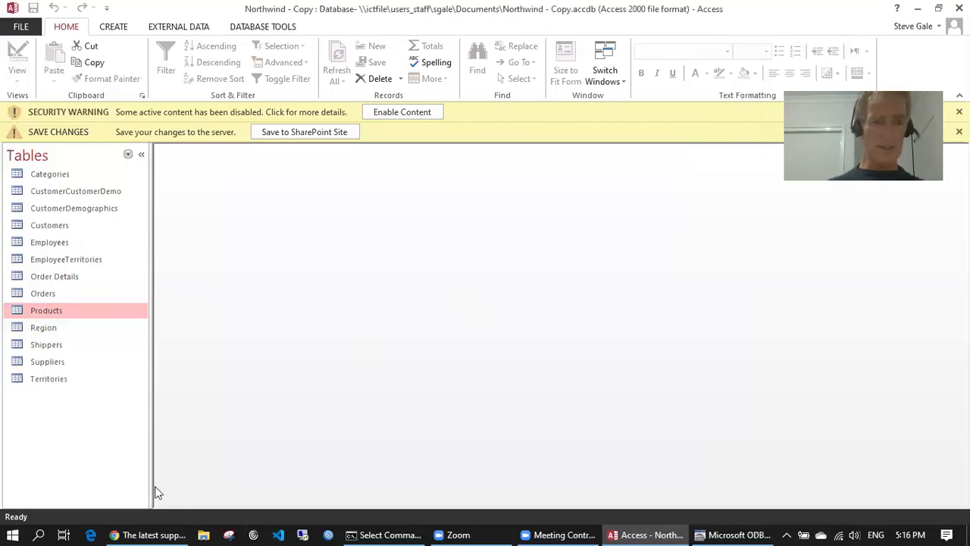
click(144, 535)
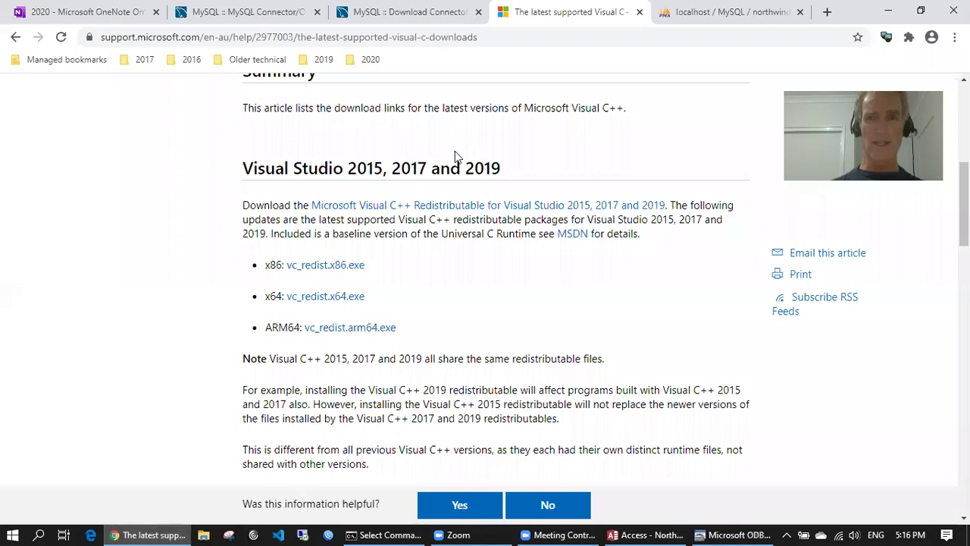
key(ctrl+Tab)
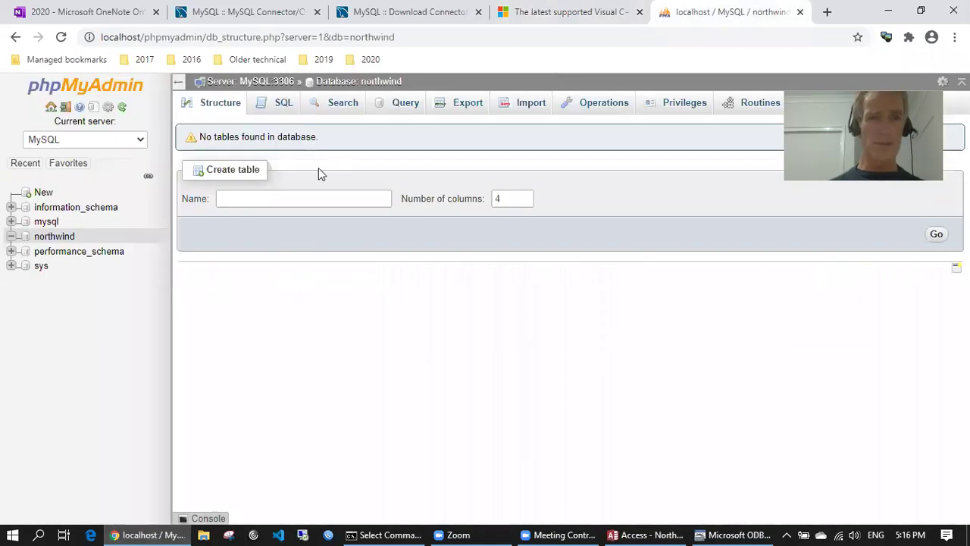
click(54, 236)
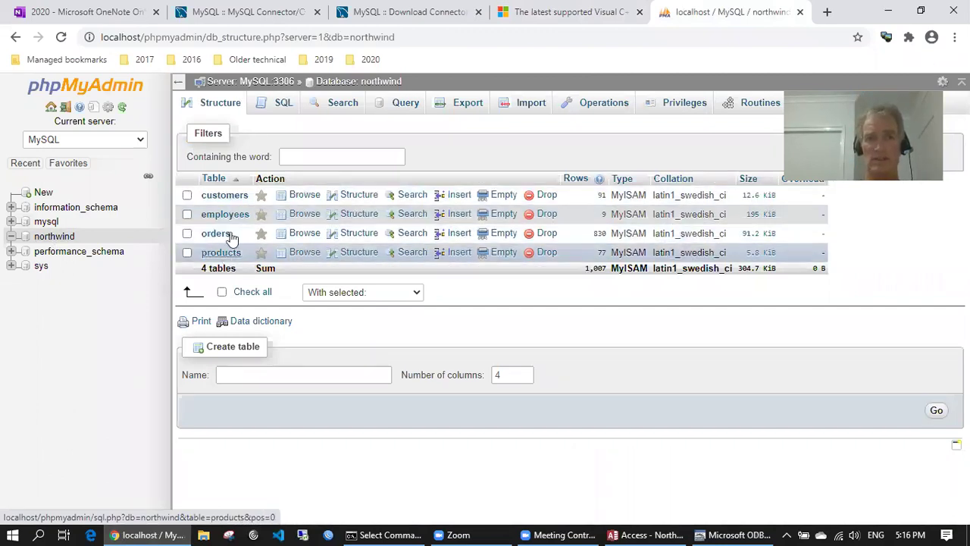
click(233, 196)
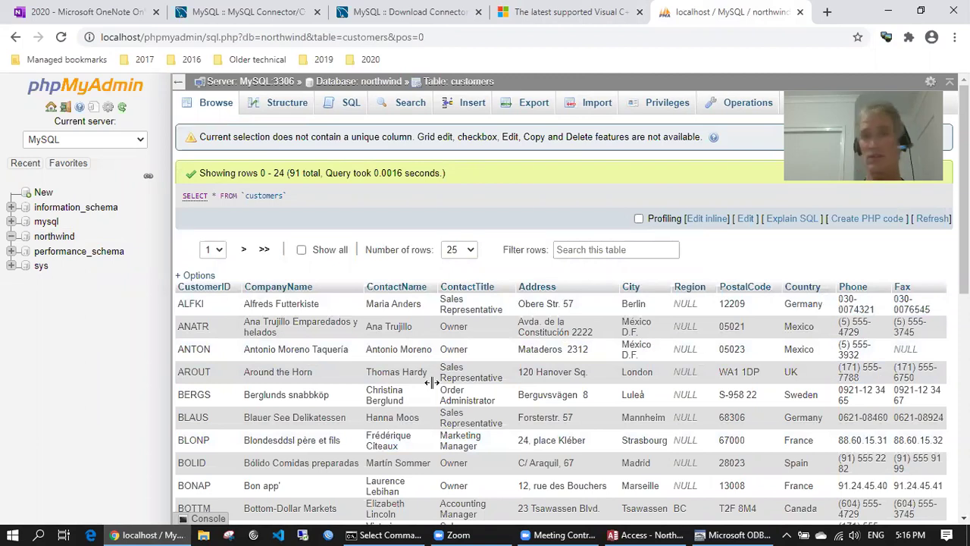
click(54, 236)
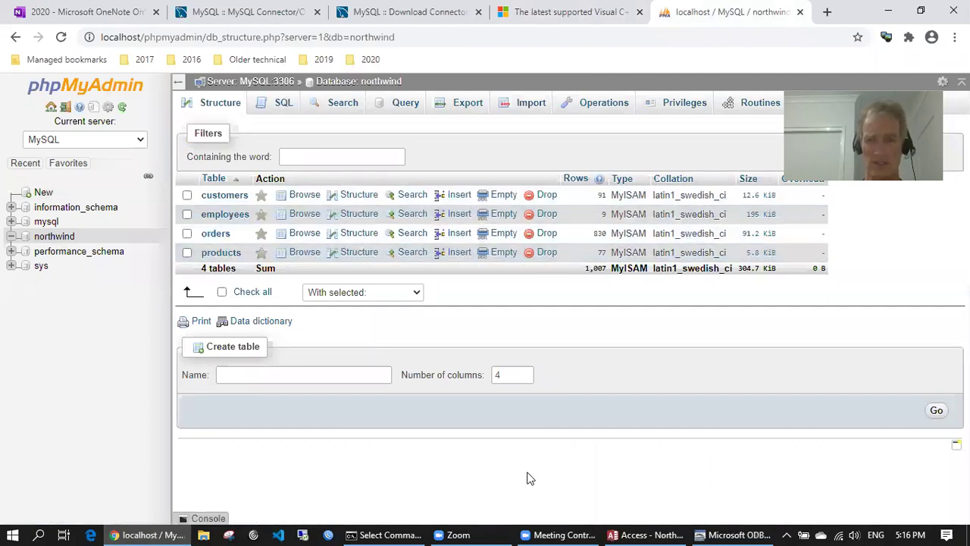
click(650, 534)
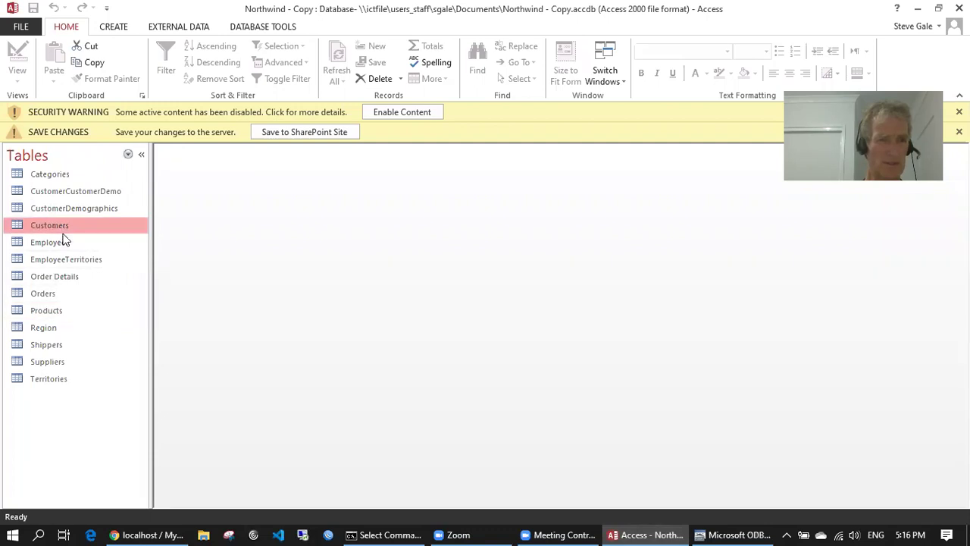
Export the Order Details table over ODBC to the testMySQL machine data source under its own name
right_click(59, 279)
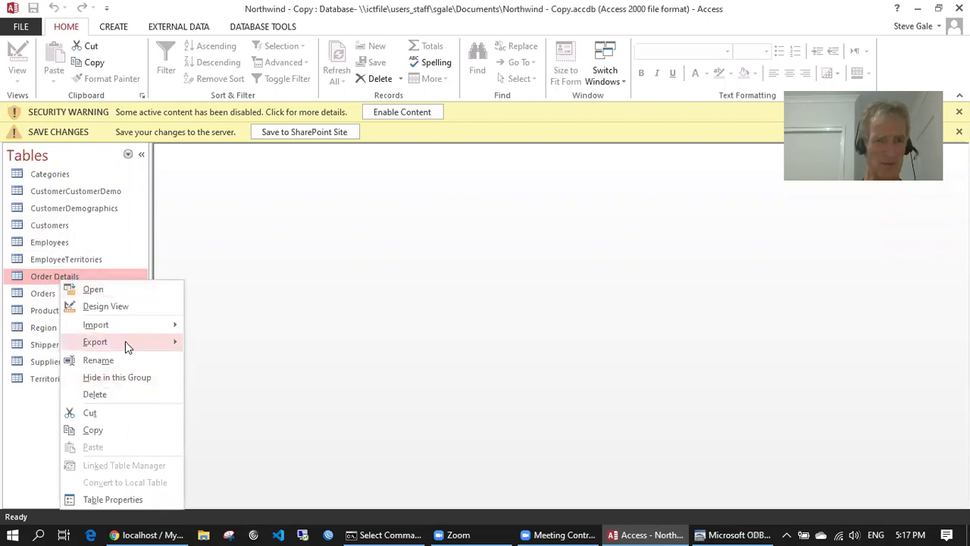
mouse_move(125, 342)
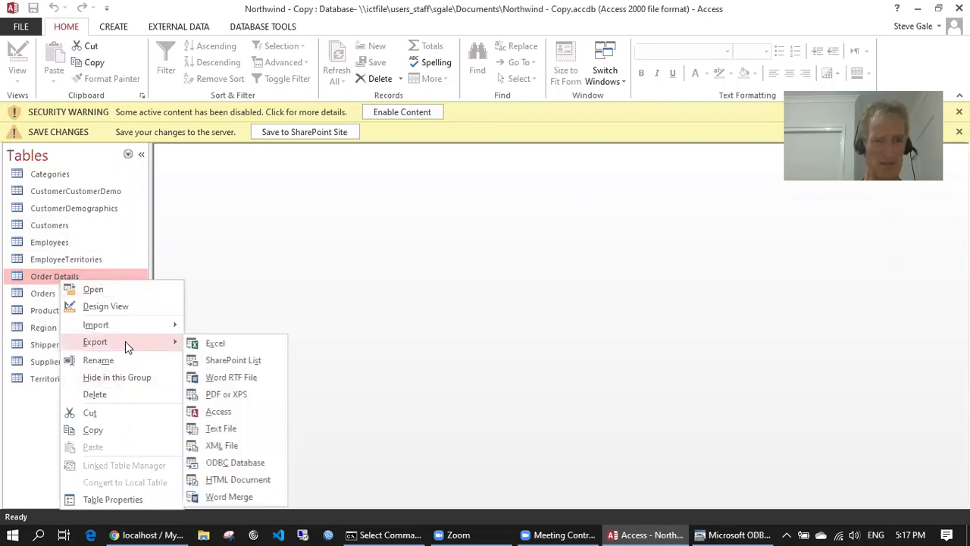
click(238, 462)
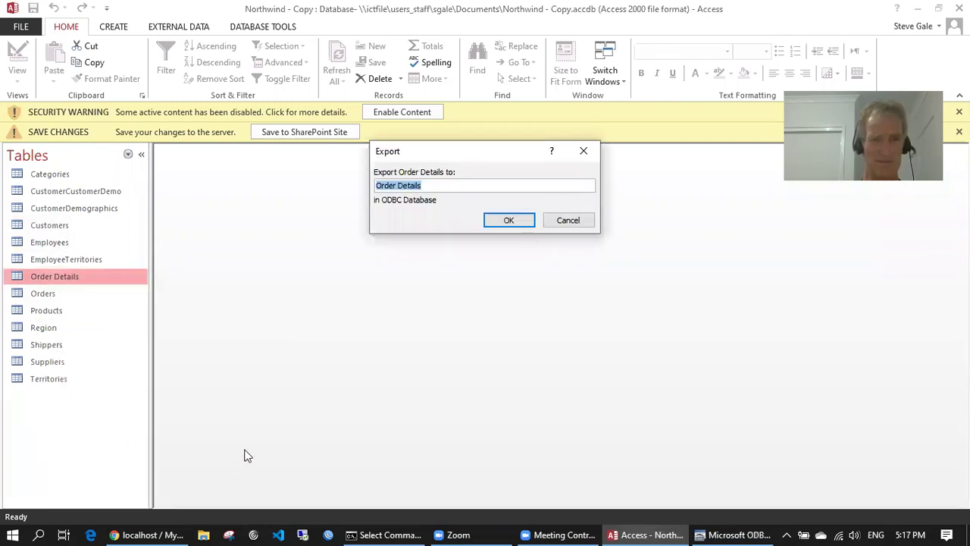
click(509, 219)
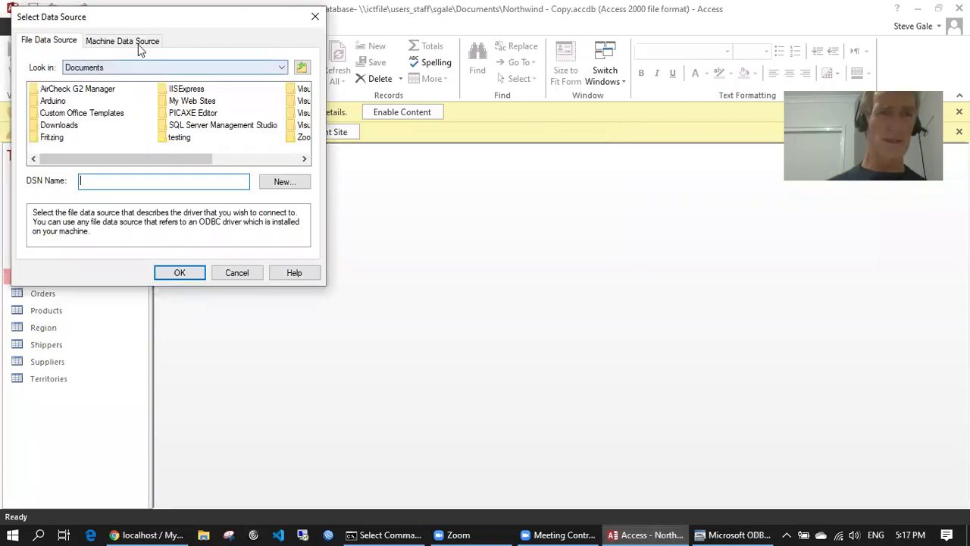
click(135, 41)
click(72, 130)
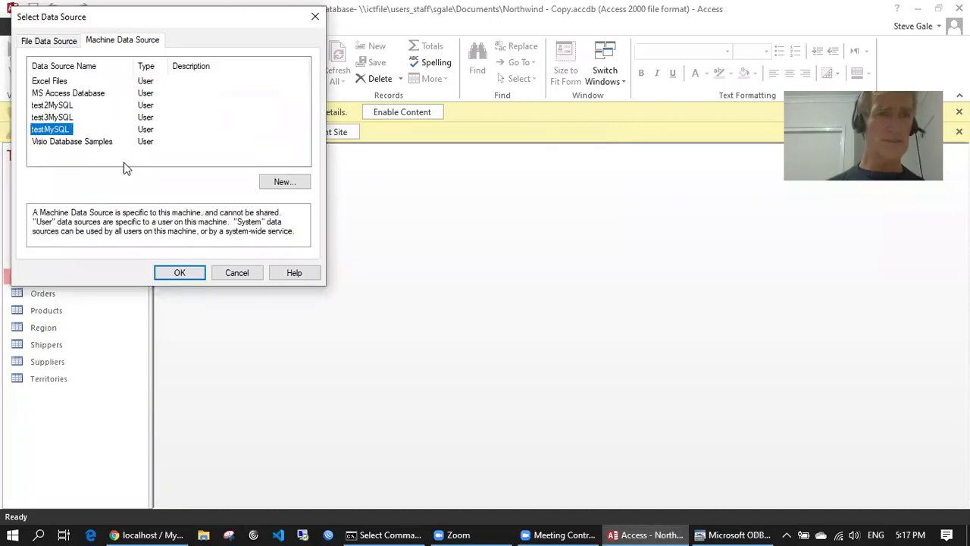
click(180, 272)
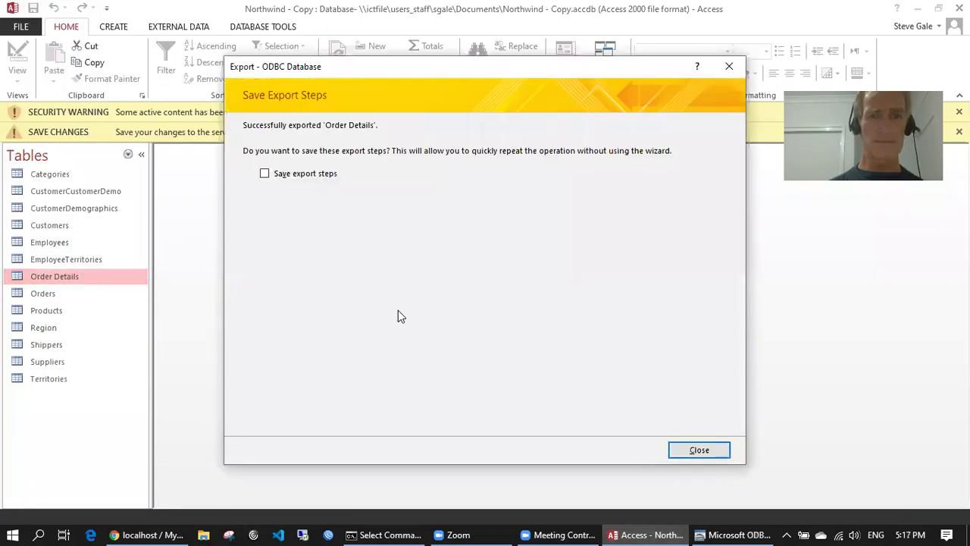
click(697, 452)
click(57, 174)
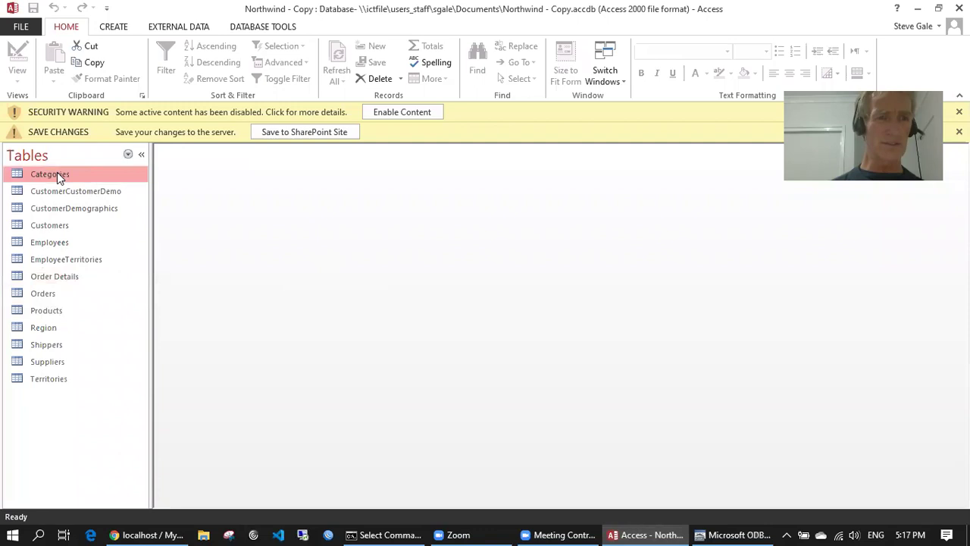
Export the Categories table over ODBC to the testMySQL machine data source, keeping the name Categories
right_click(57, 173)
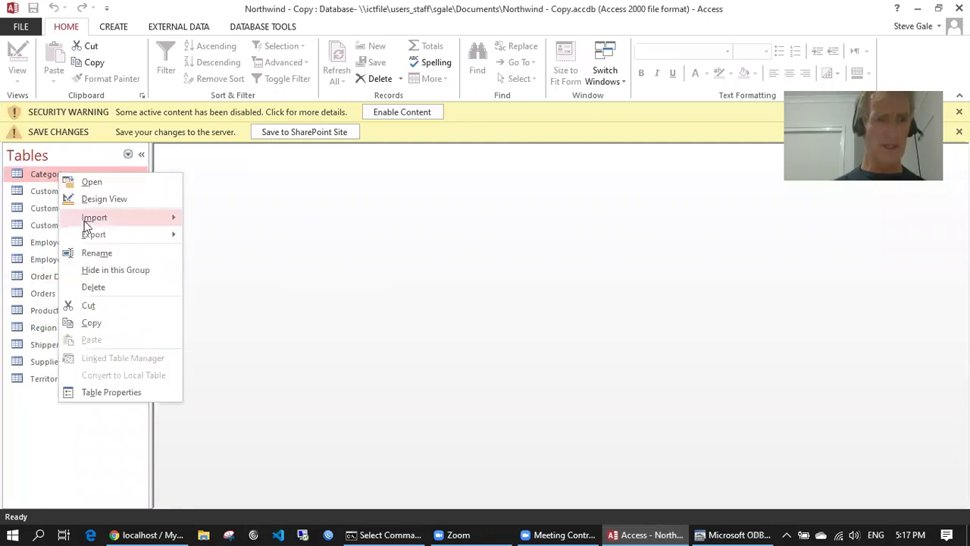
mouse_move(98, 236)
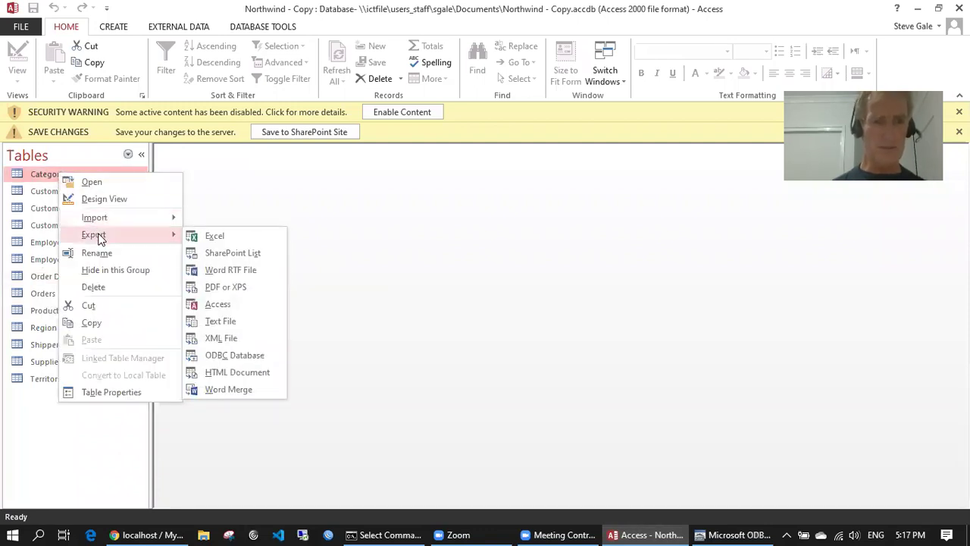
click(258, 354)
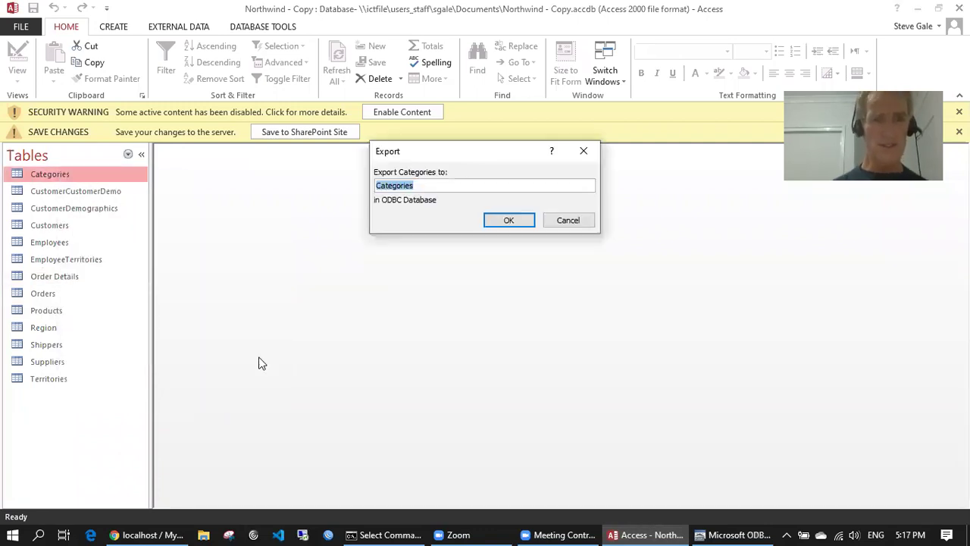
click(510, 219)
click(127, 42)
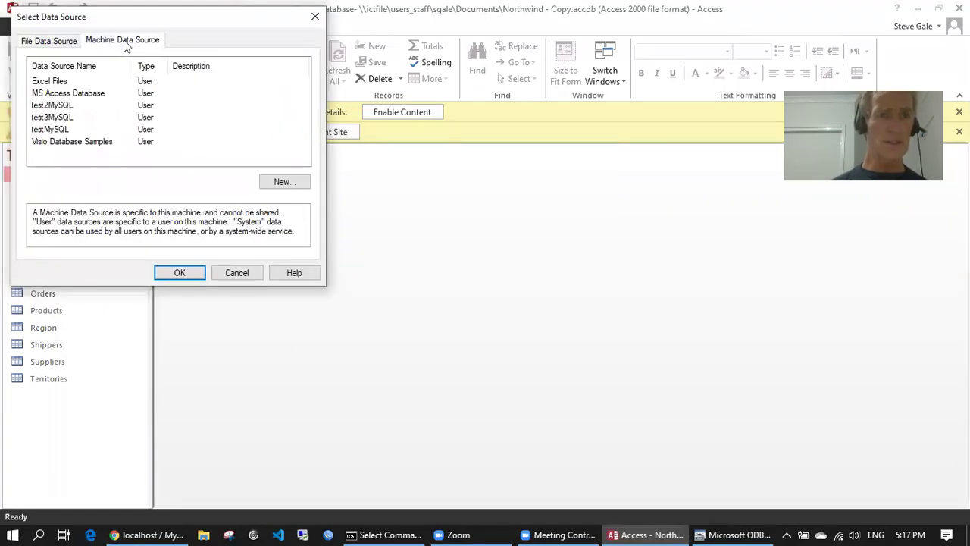
click(61, 129)
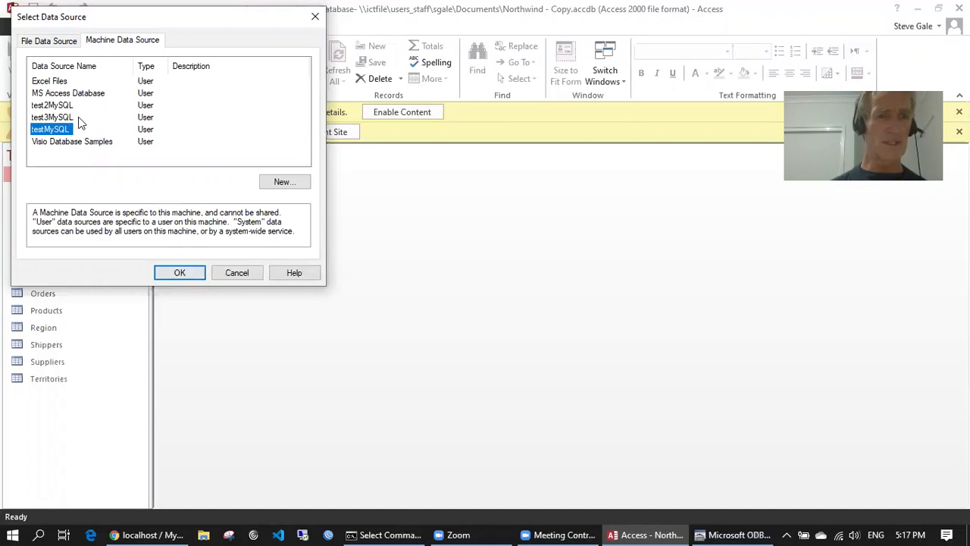
click(180, 272)
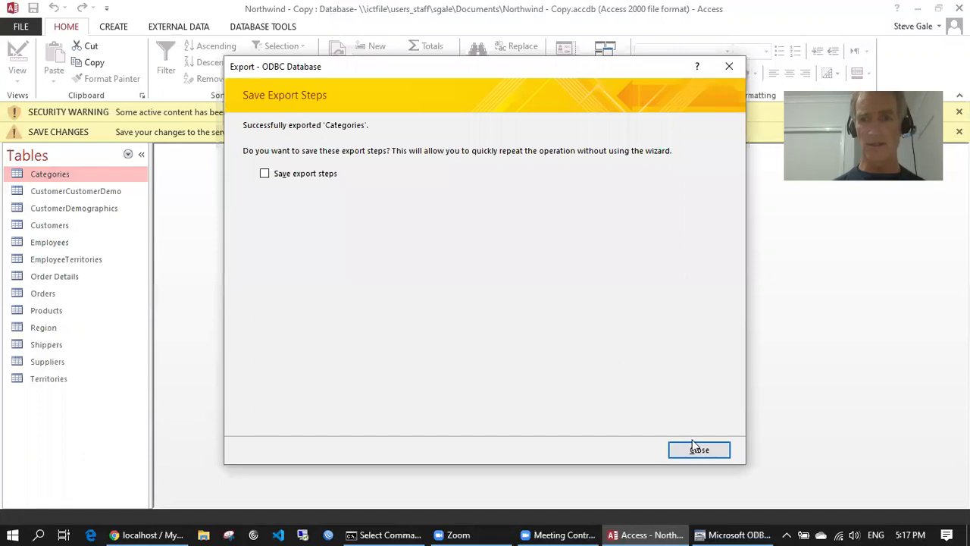
click(697, 449)
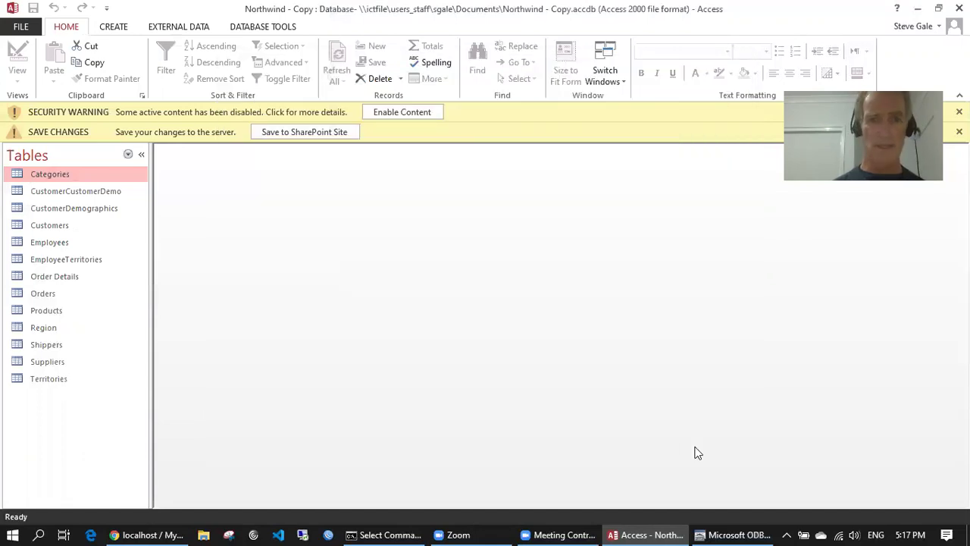
In phpMyAdmin, refresh northwind, browse categories, then browse the 2,155 rows of order details
click(163, 534)
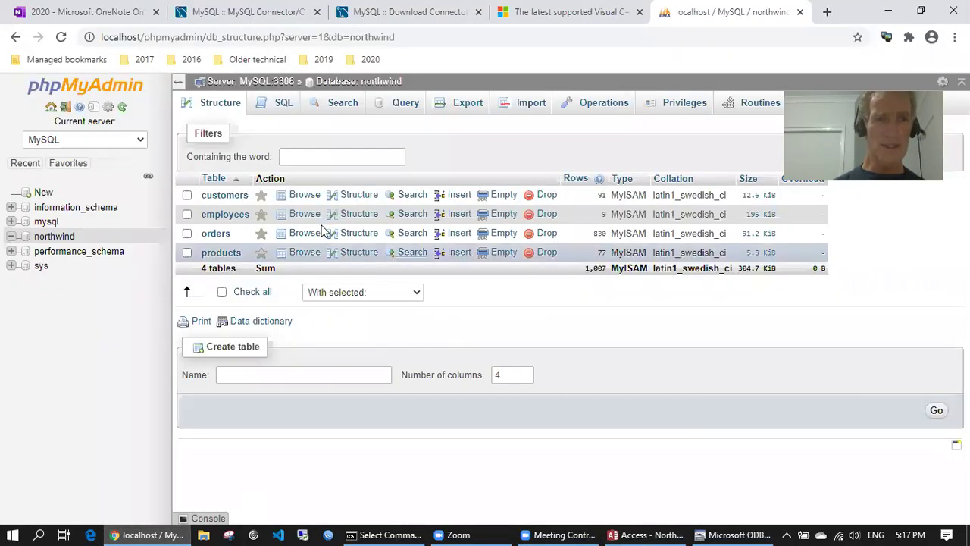
click(61, 239)
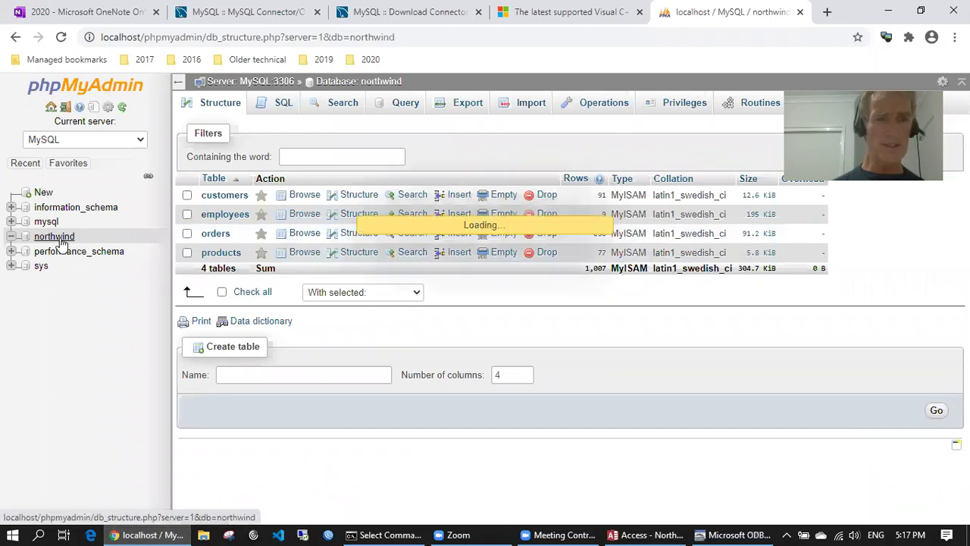
click(222, 199)
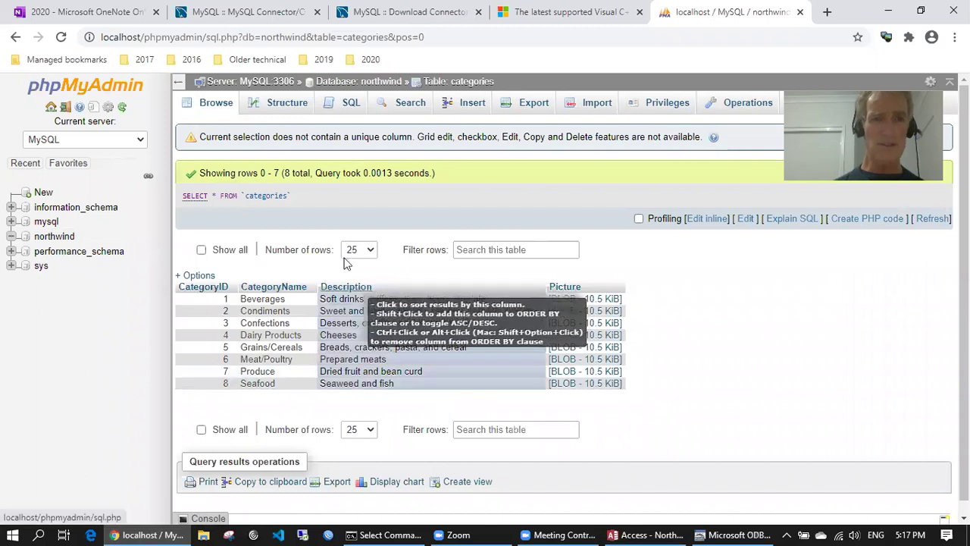
click(56, 236)
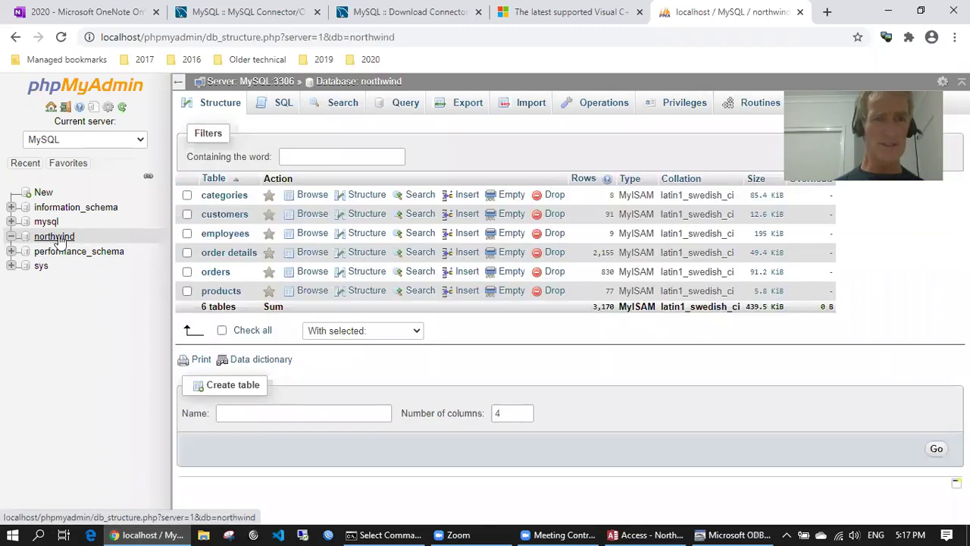
click(234, 253)
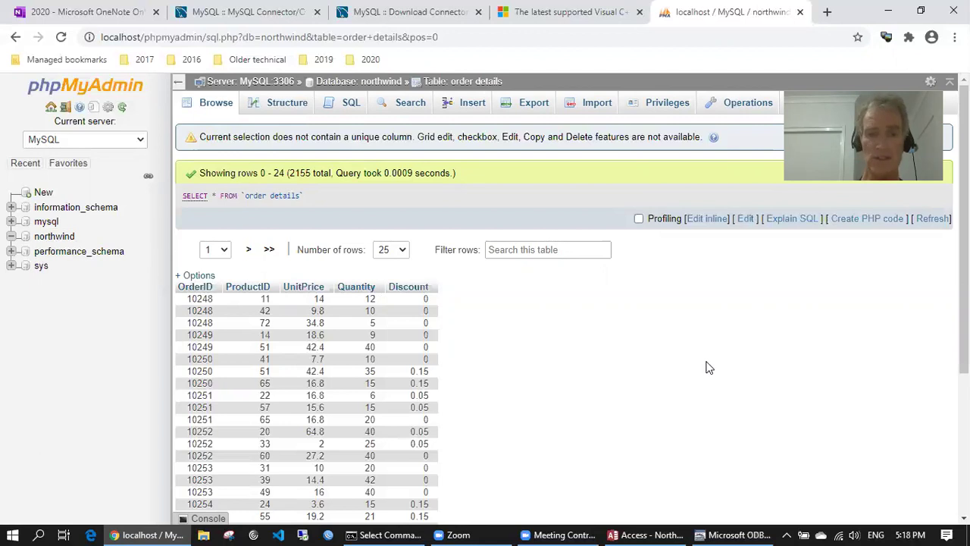
Add a new System DSN using the MySQL ODBC 8.0 ANSI Driver
click(731, 535)
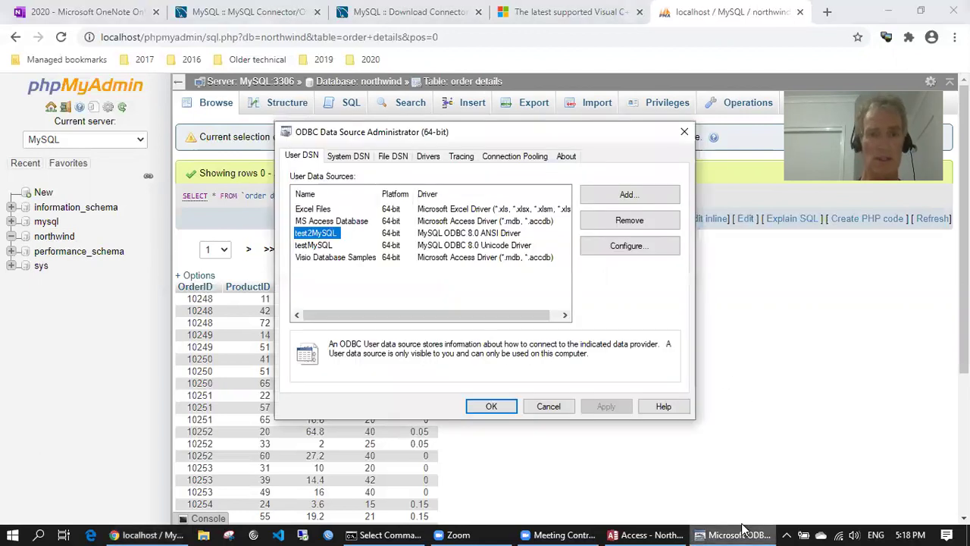
click(386, 285)
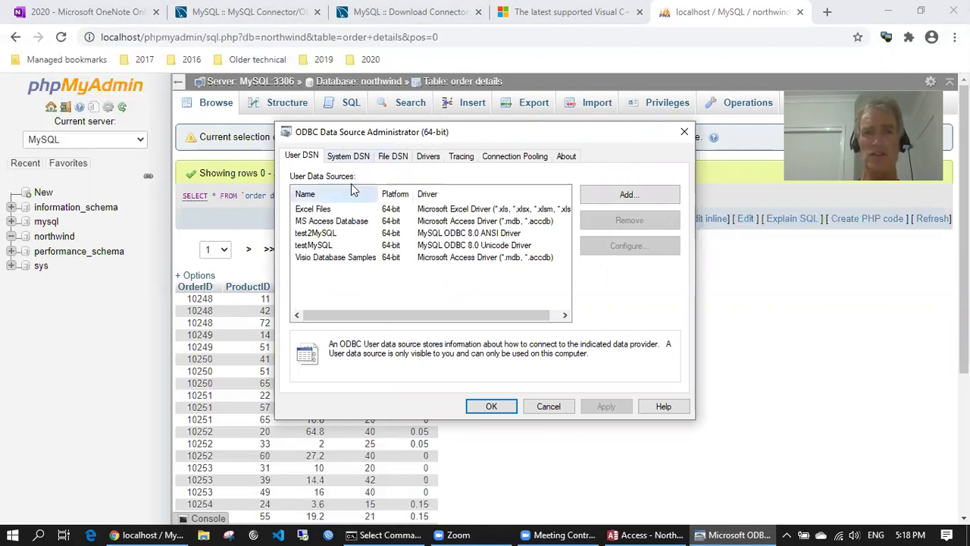
click(357, 160)
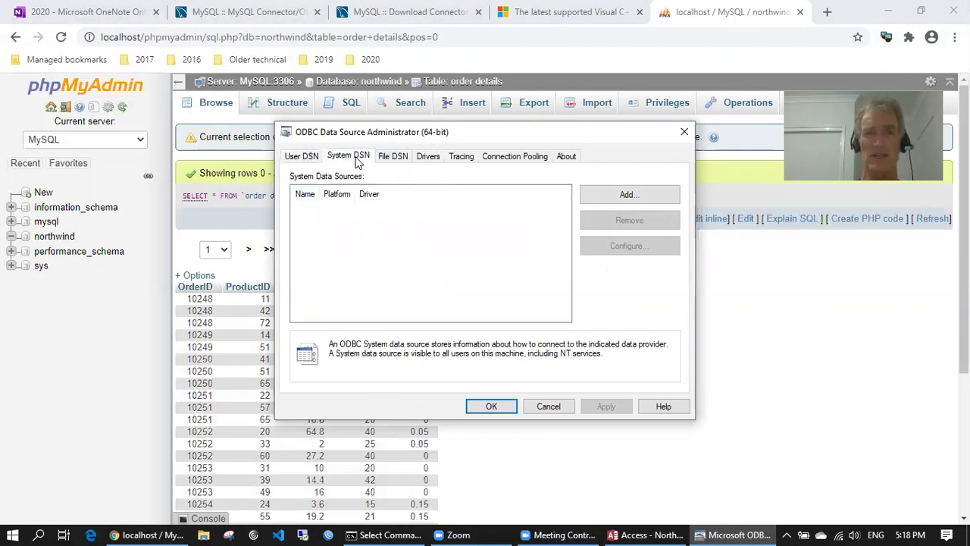
click(623, 195)
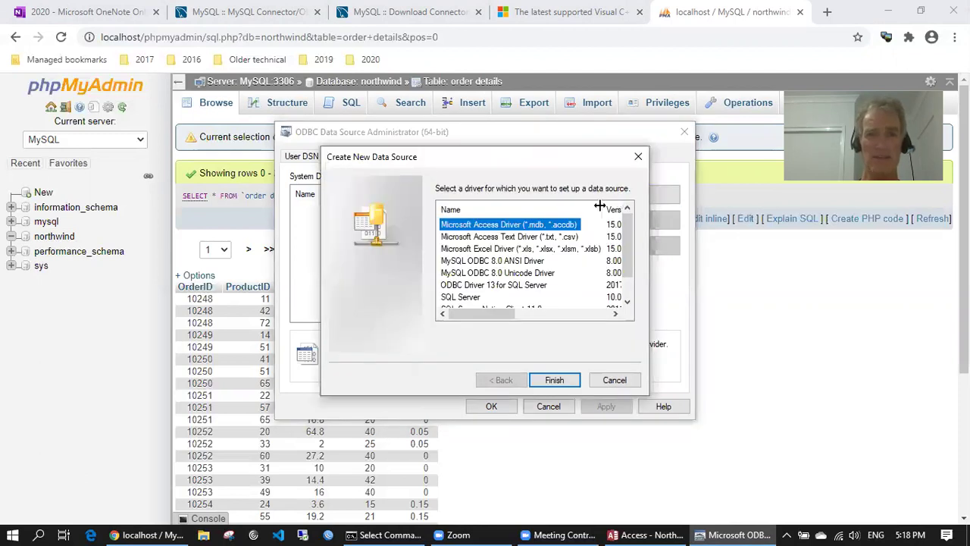
click(513, 262)
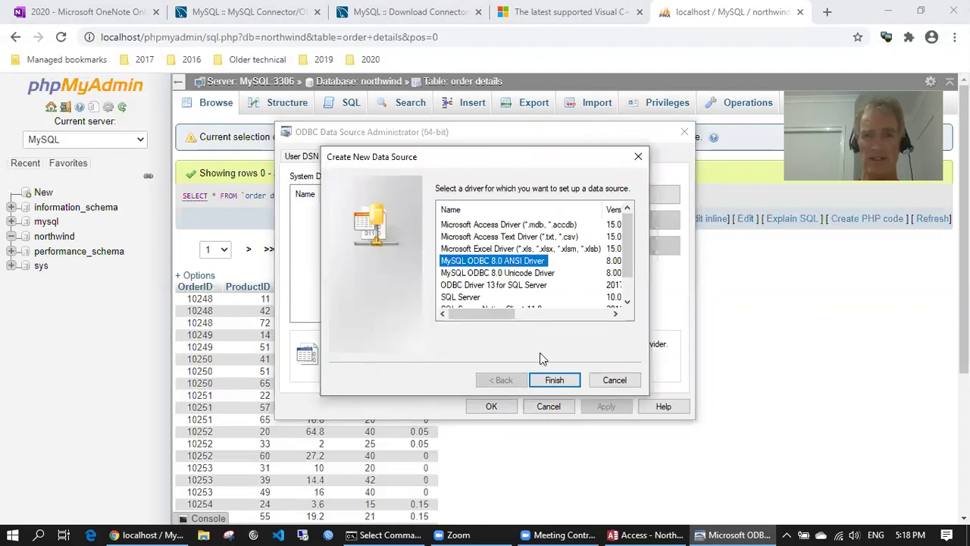
Name the data source test4MySQL with TCP/IP server 127.0.0.1
click(554, 379)
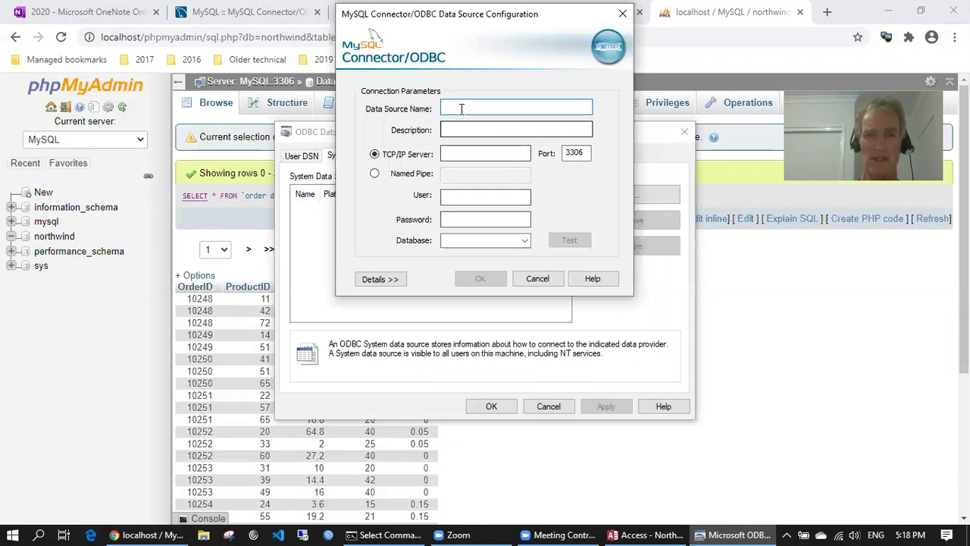
text(test)
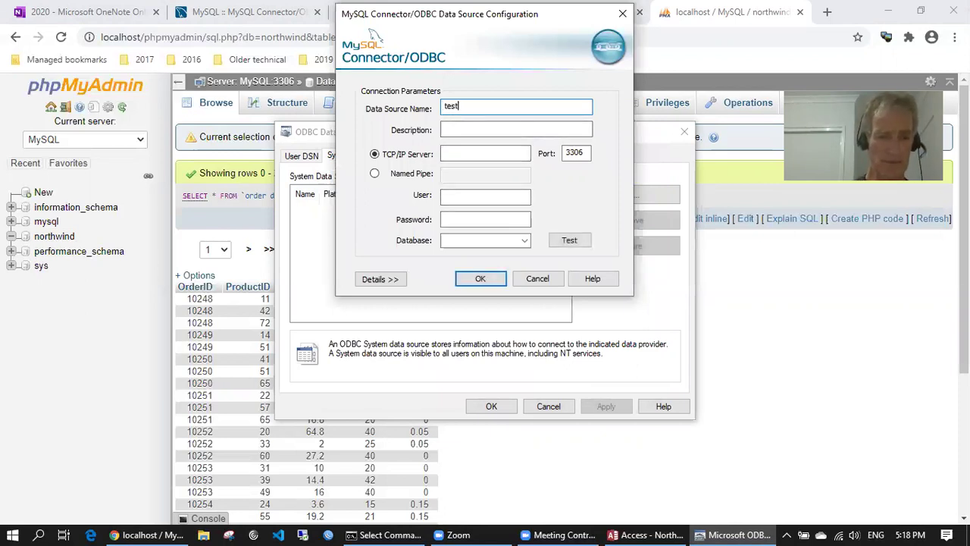
text(4)
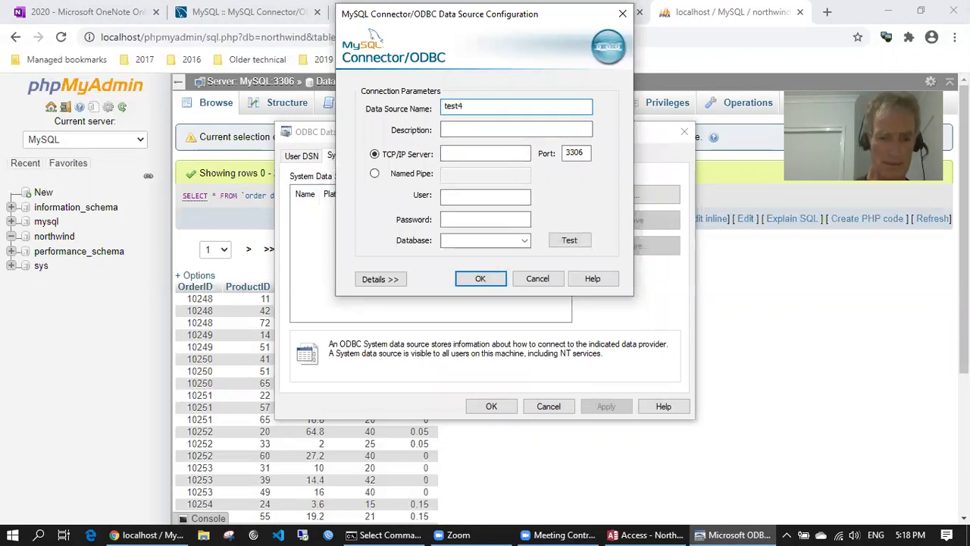
text(MySQL)
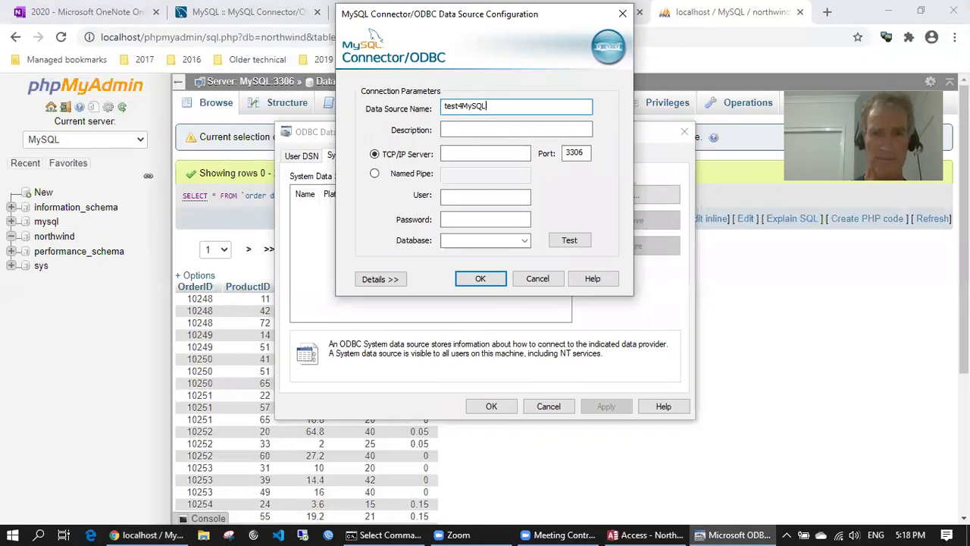
click(447, 152)
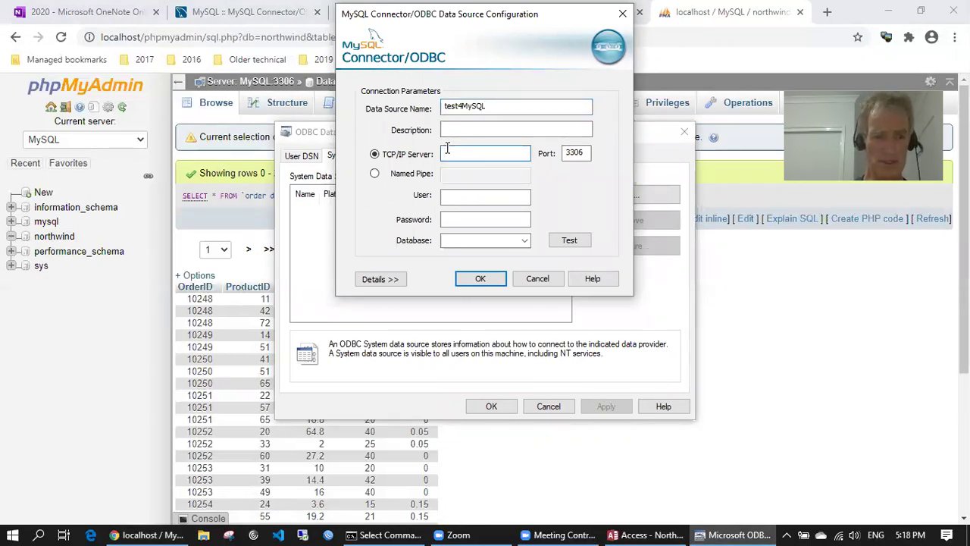
text(127.)
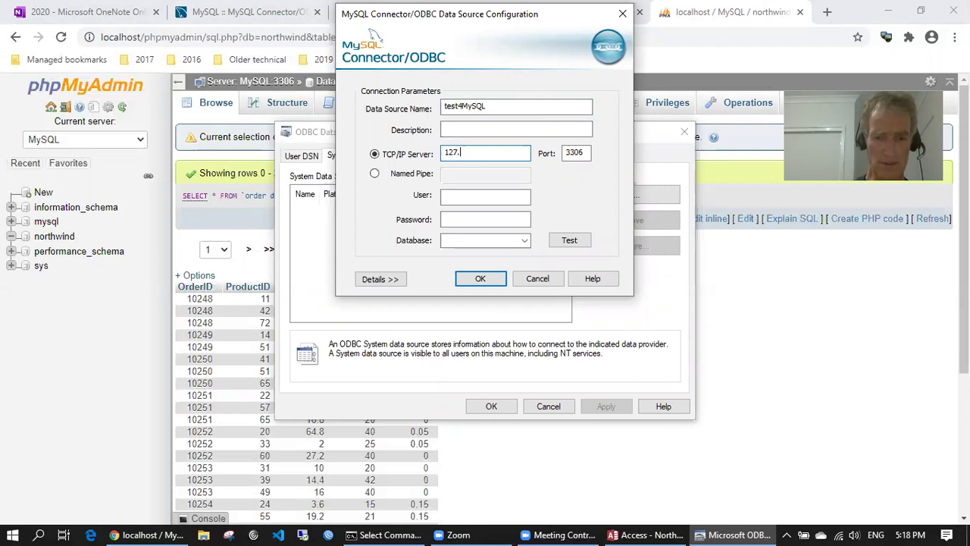
text(0.0.1)
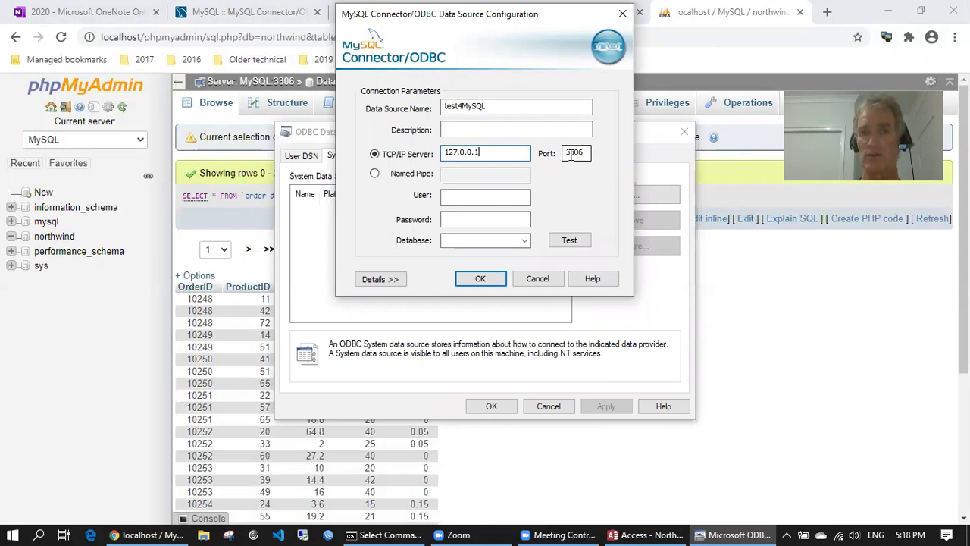
click(472, 197)
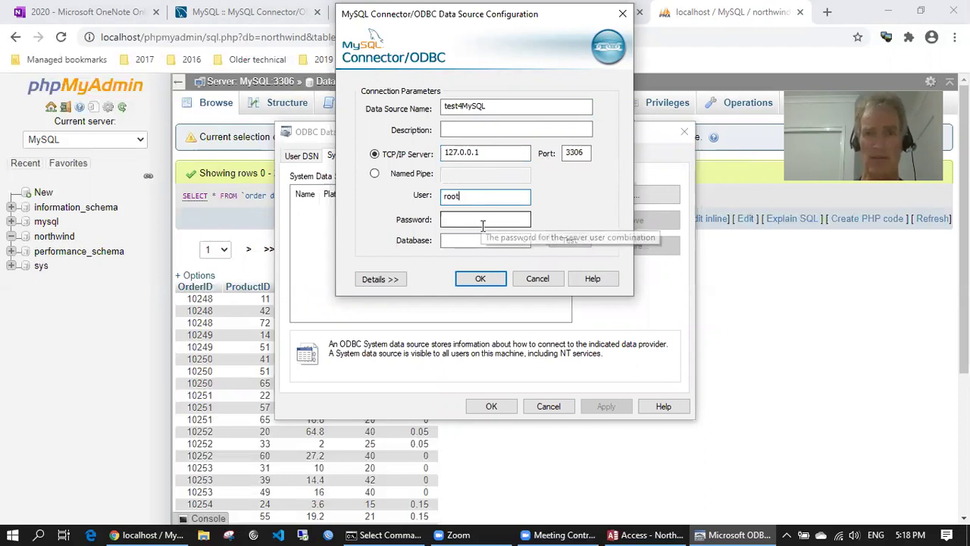
Select the northwind database, test the connection successfully, and save the data source
click(524, 241)
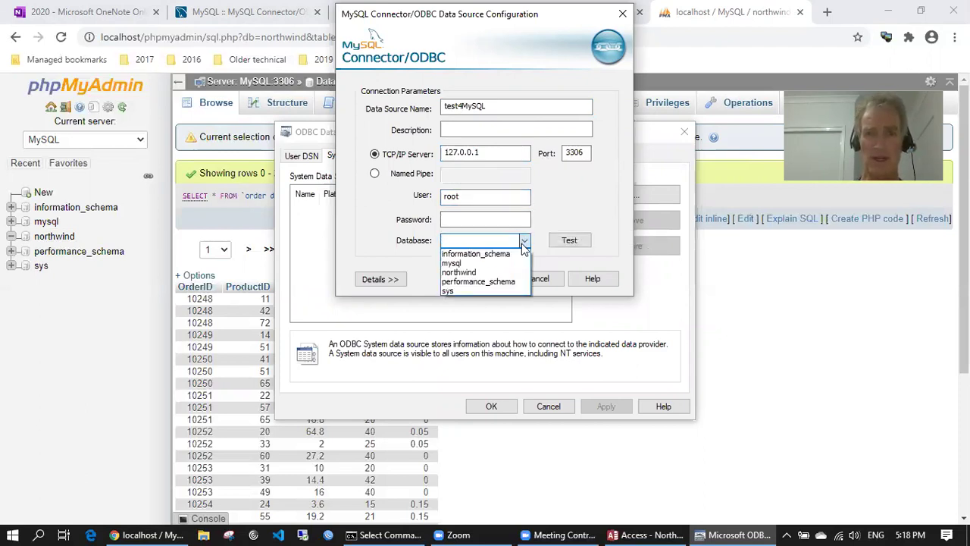
click(494, 273)
click(569, 240)
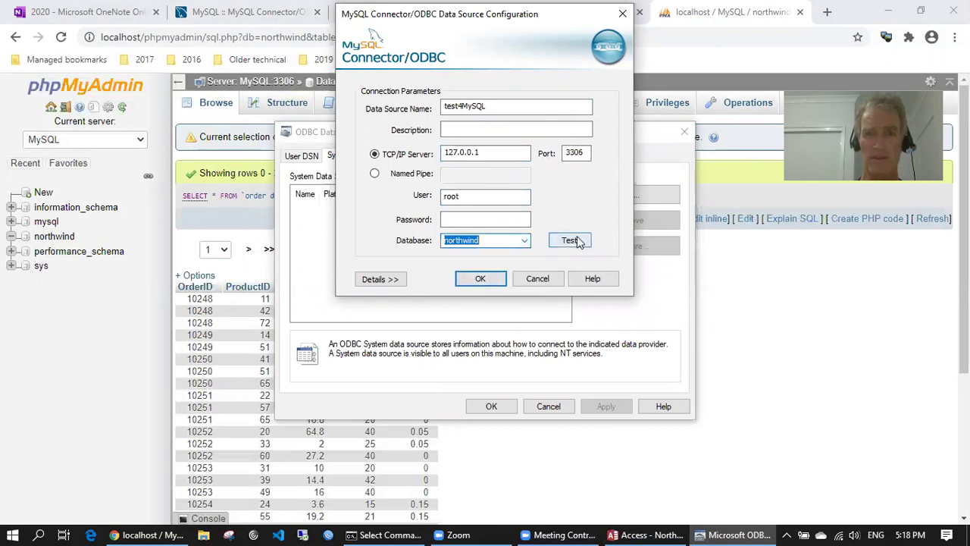
click(511, 314)
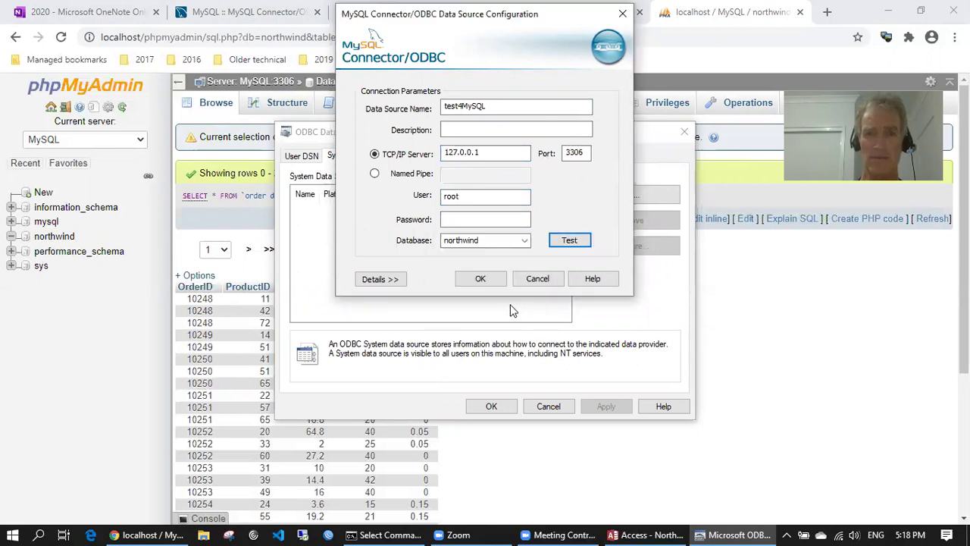
click(481, 279)
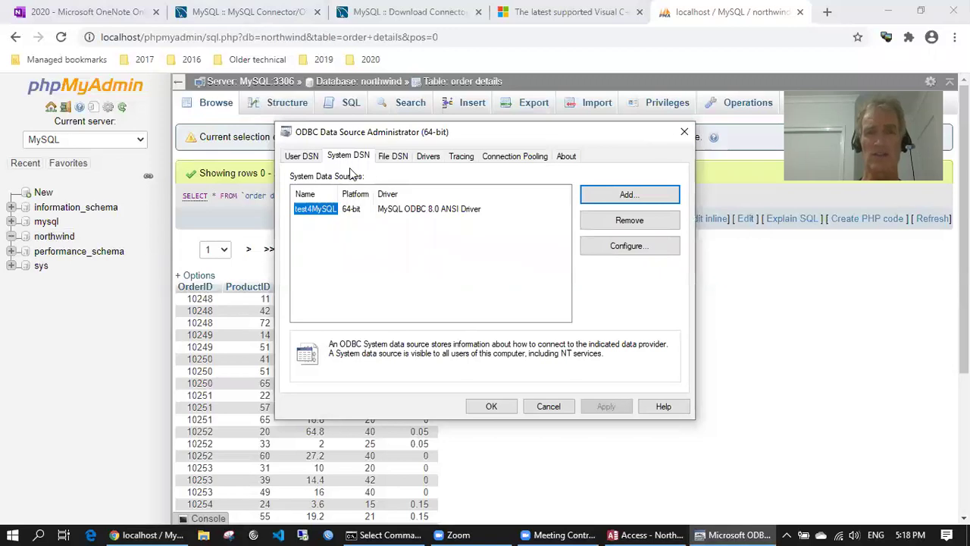
Confirm test4MySQL is listed under System DSN, then return to the Access Northwind database
click(310, 156)
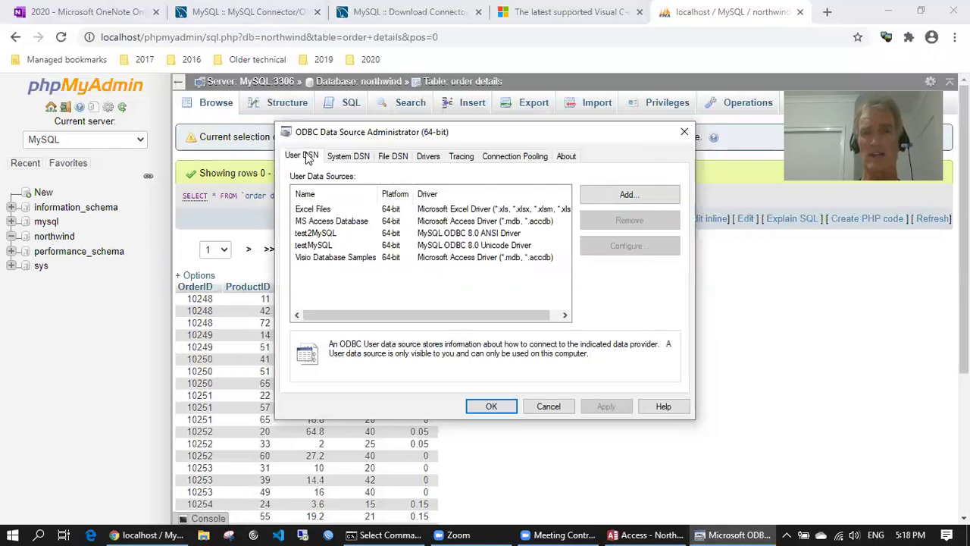
click(348, 158)
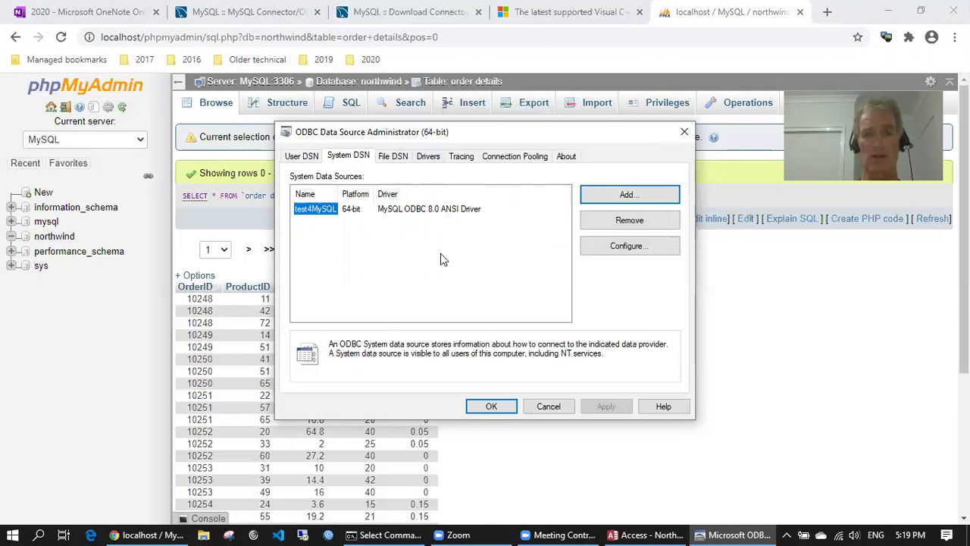
click(642, 529)
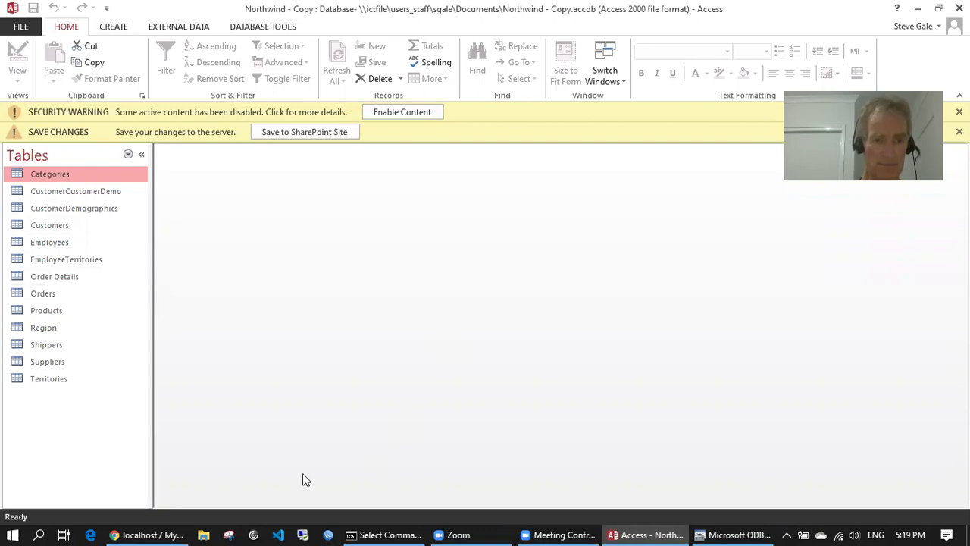
Read the Connector/ODBC page 6.4.1 Exporting Access Data to MySQL down to the database-not-selected note
click(135, 532)
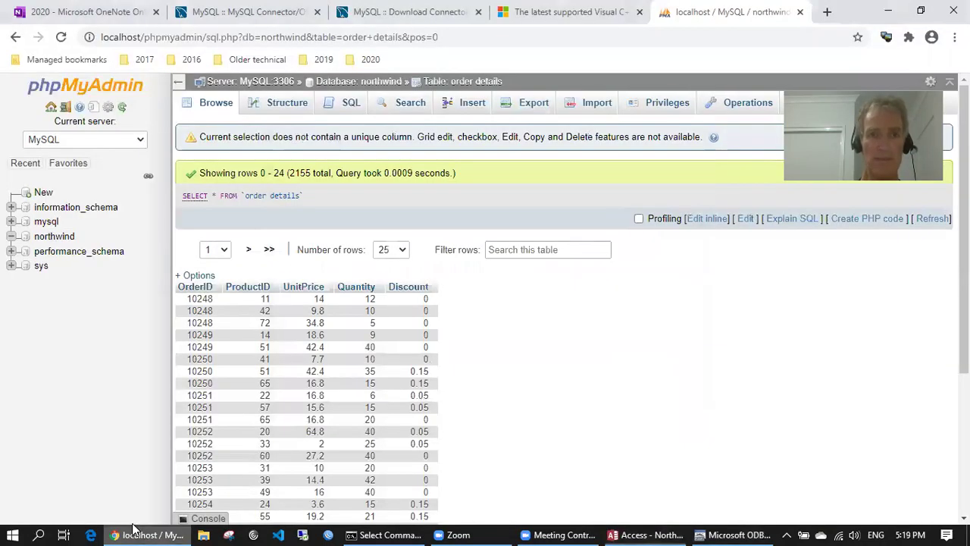
click(262, 12)
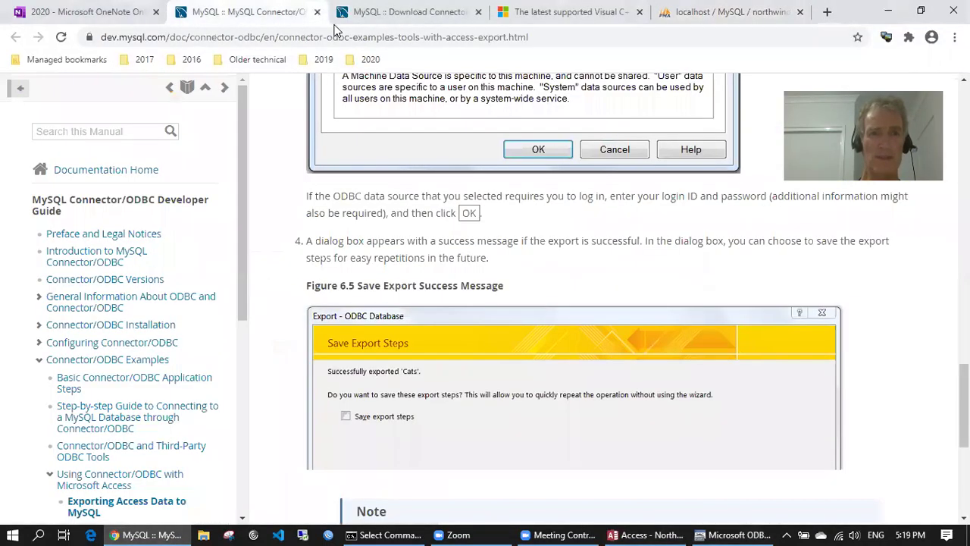
click(267, 38)
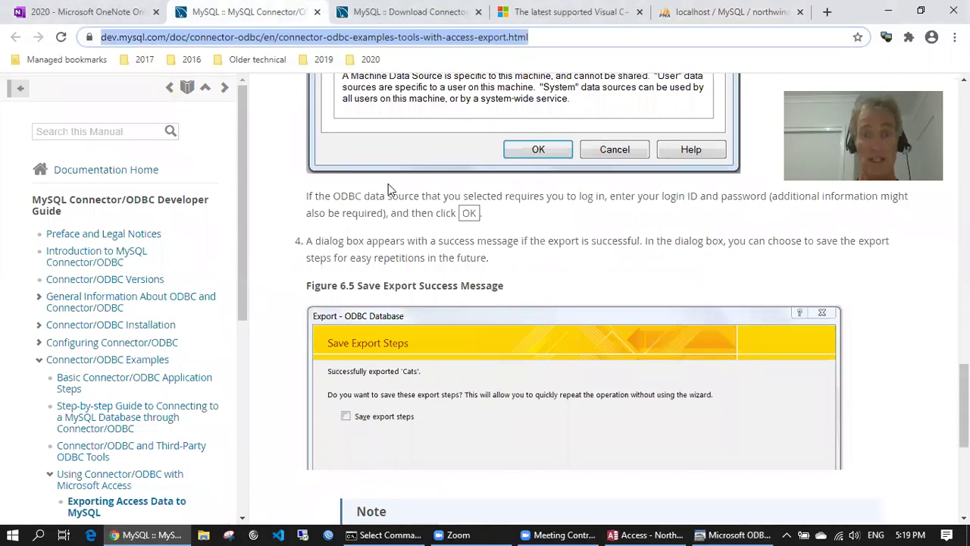
scroll(632, 298, up, 20)
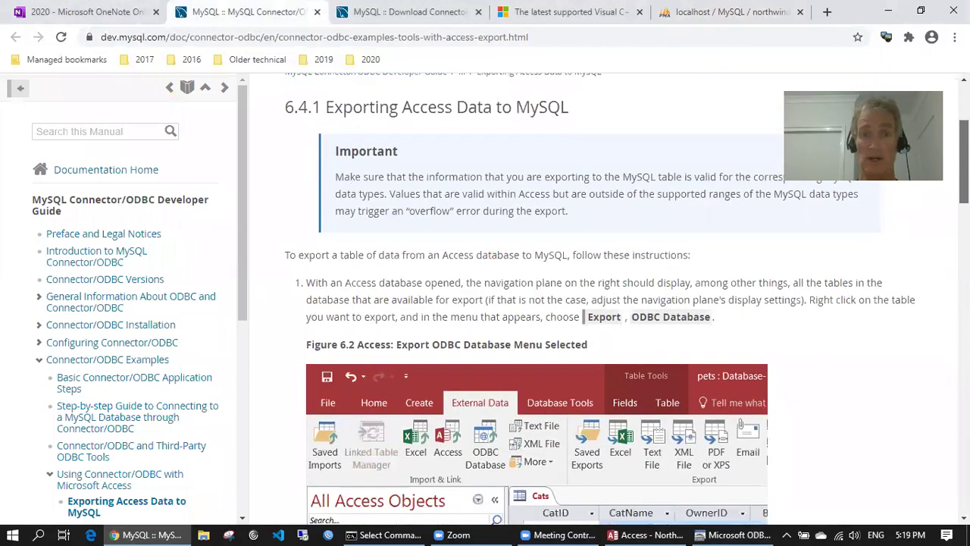
scroll(631, 299, up, 1)
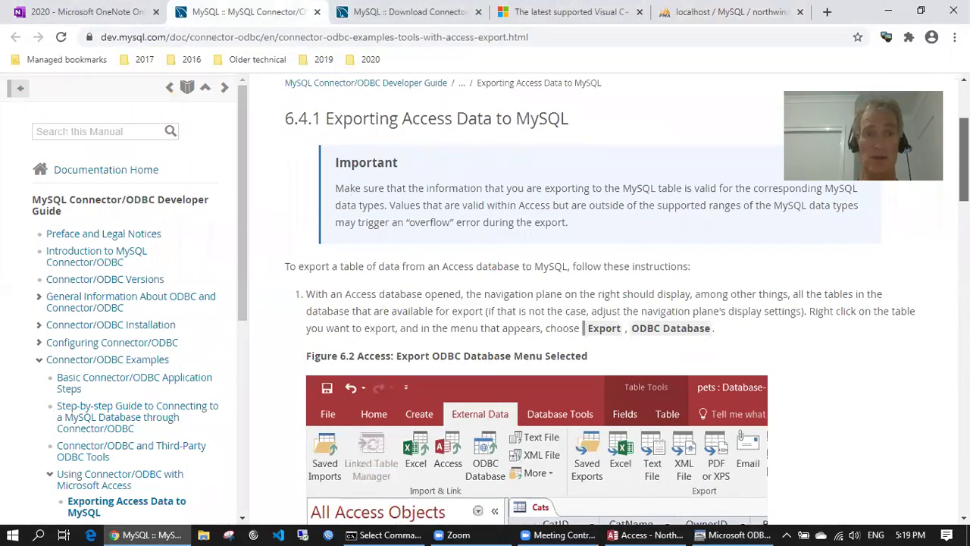
scroll(632, 298, down, 1)
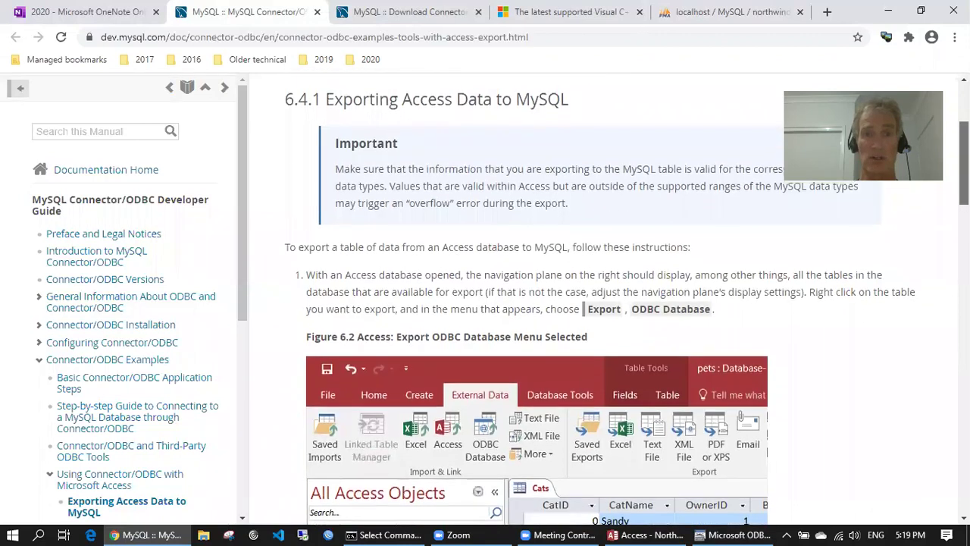
scroll(631, 298, up, 2)
scroll(583, 335, down, 5)
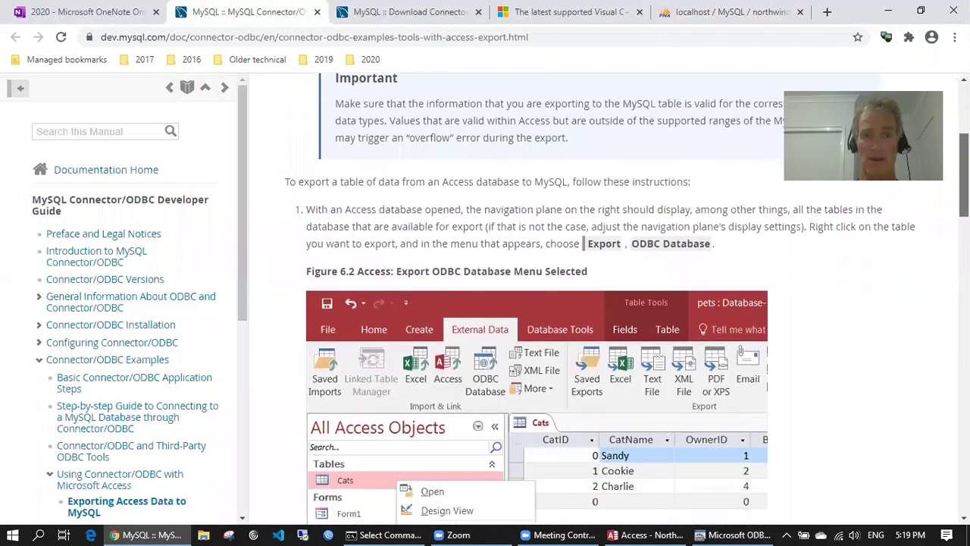
scroll(583, 336, down, 12)
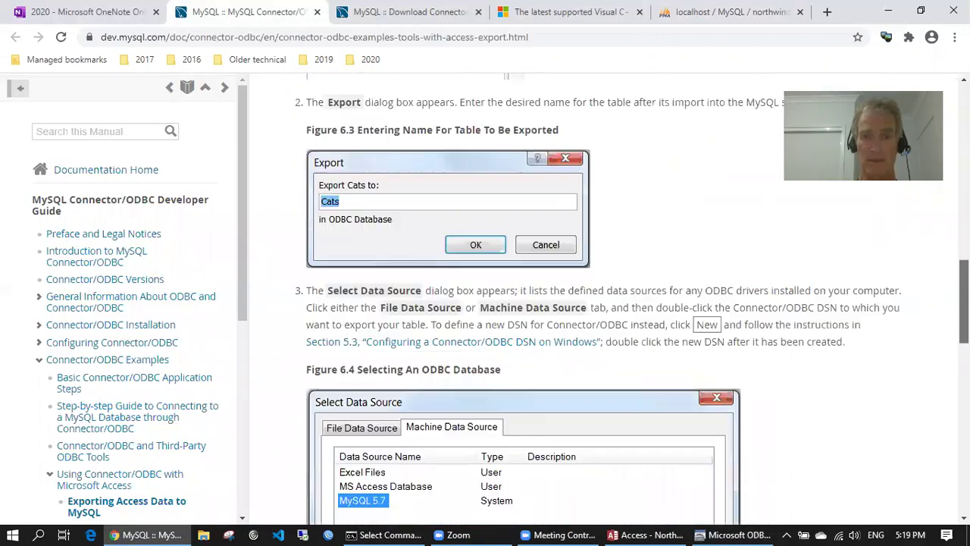
scroll(583, 336, down, 6)
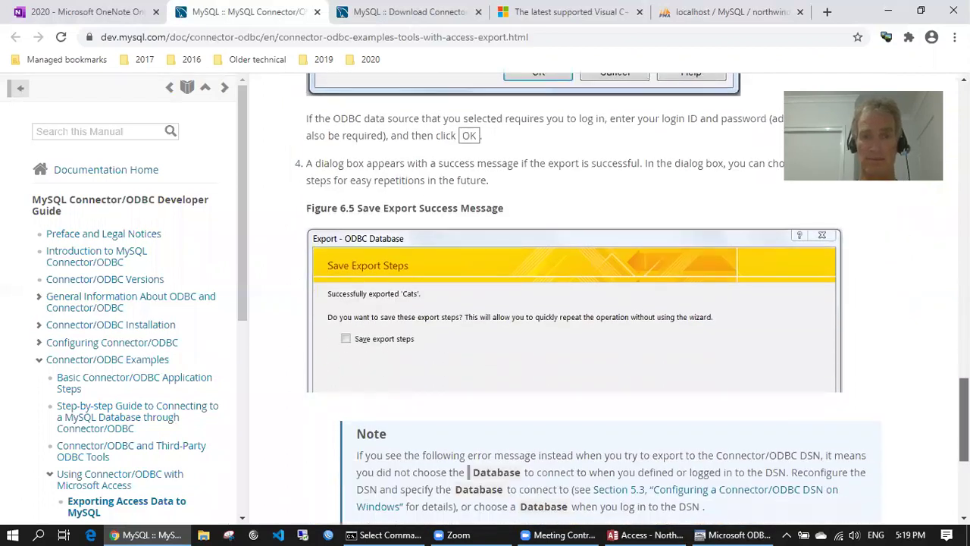